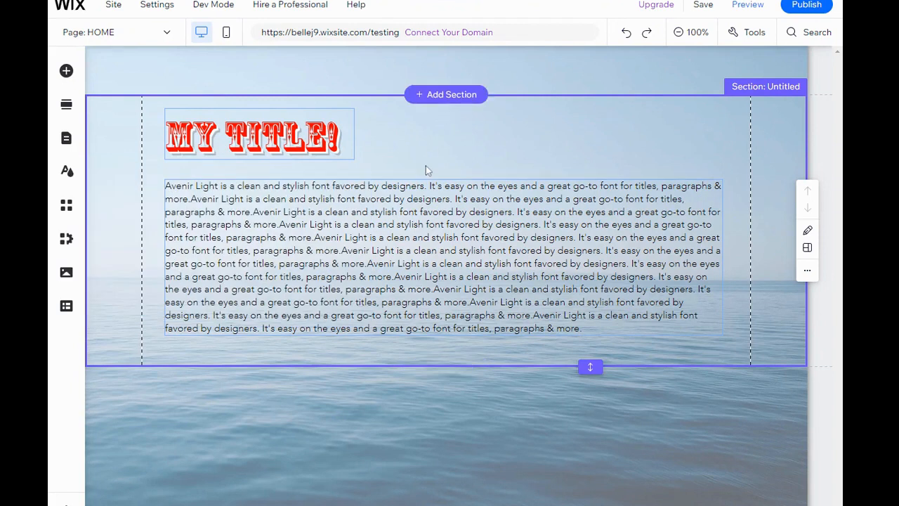
Step: Review the upload, free Wix photo and free Wix illustration sources available for adding an image
click(66, 72)
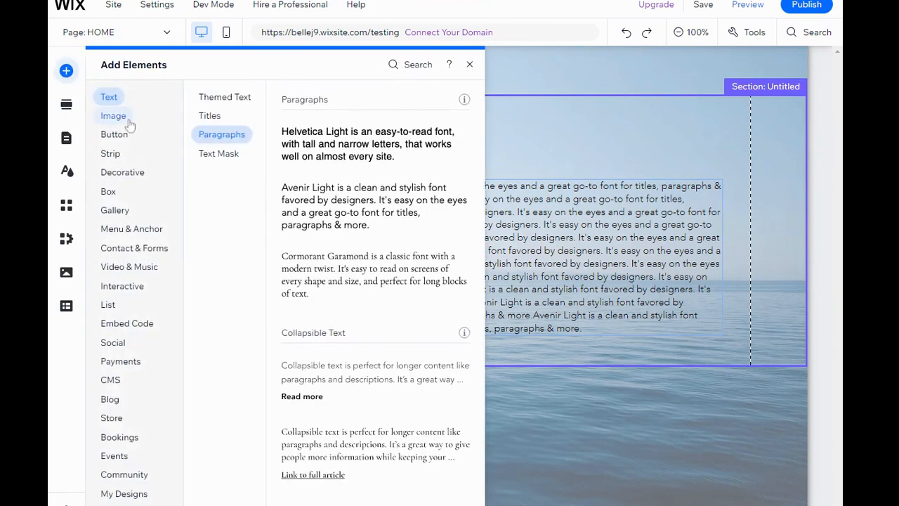
click(116, 118)
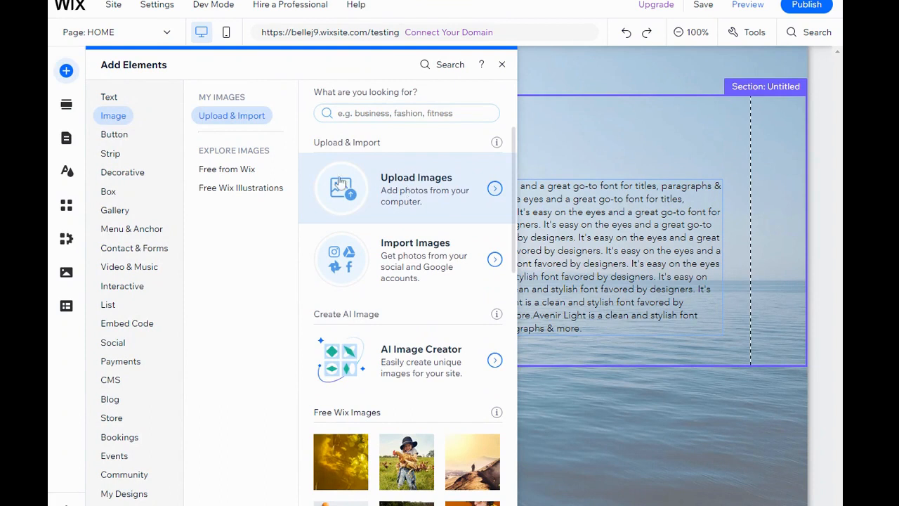
click(228, 170)
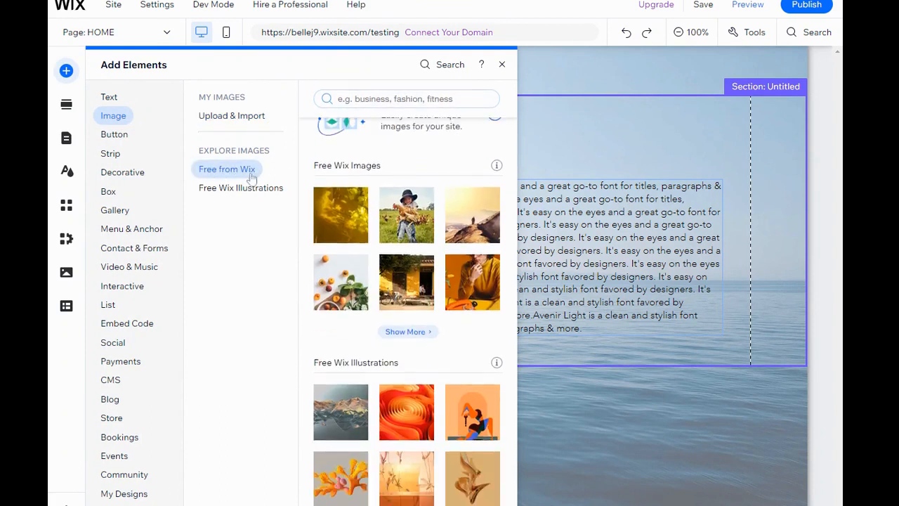
click(223, 189)
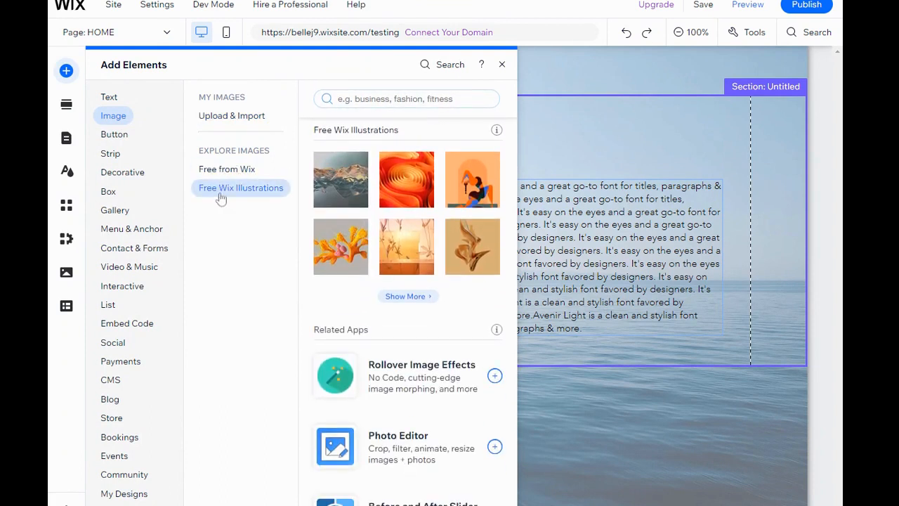
click(229, 117)
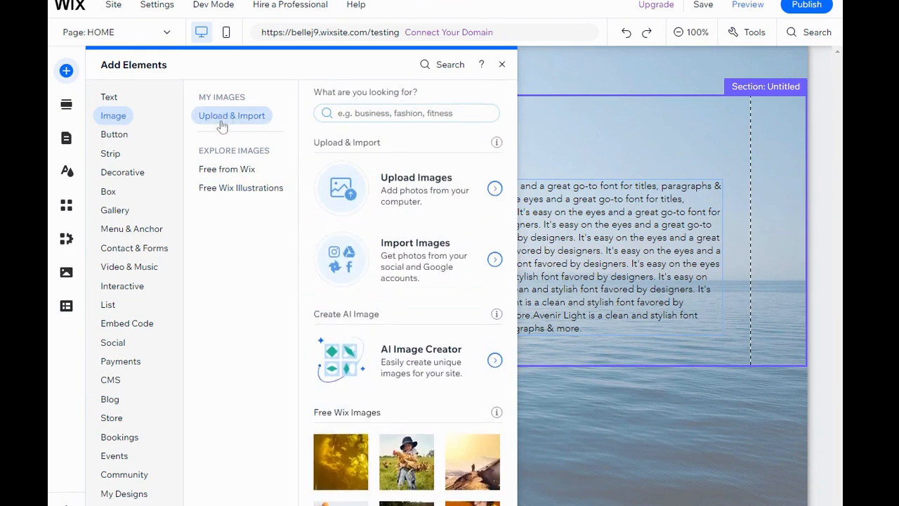
Step: Browse the full media library from the free Wix images and search Unsplash for "Flowers"
click(226, 171)
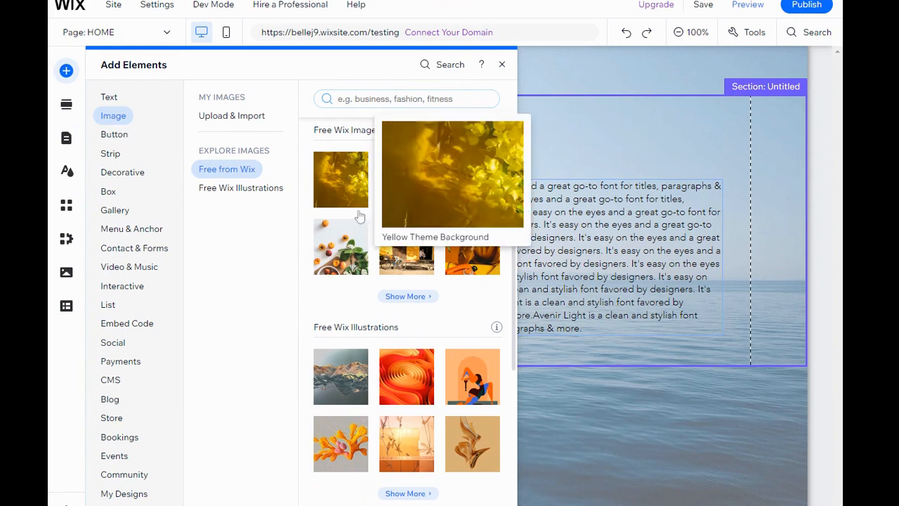
click(411, 299)
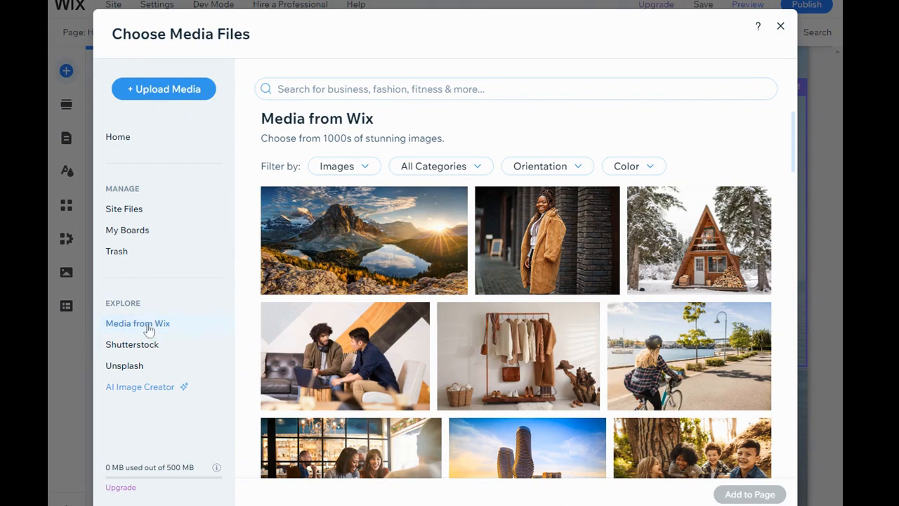
click(121, 372)
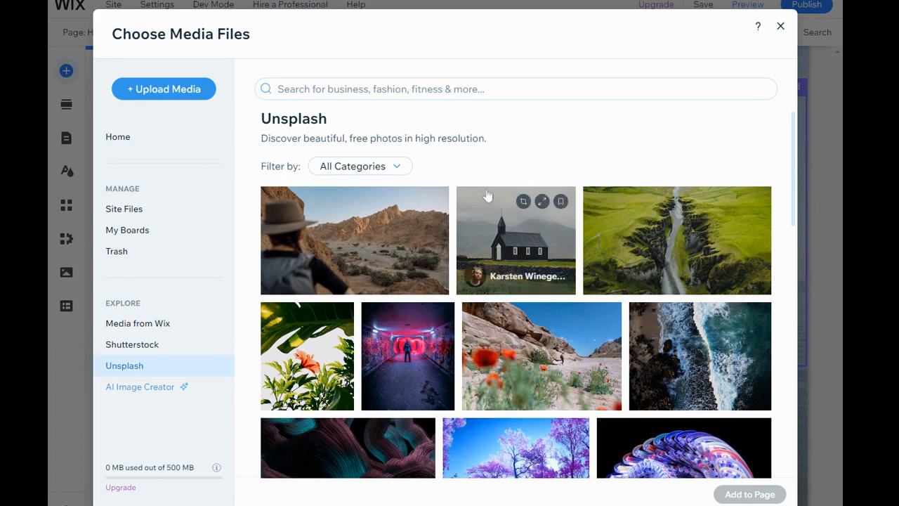
click(517, 89)
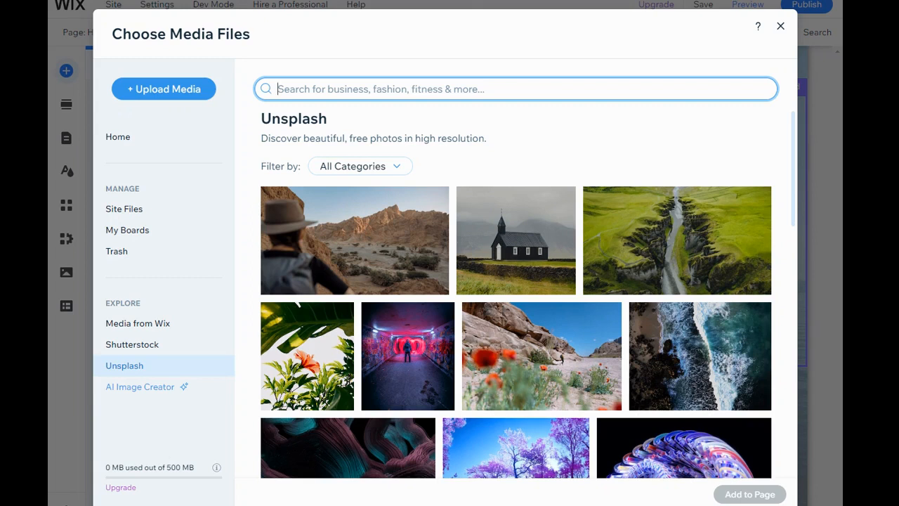
text(Flowers)
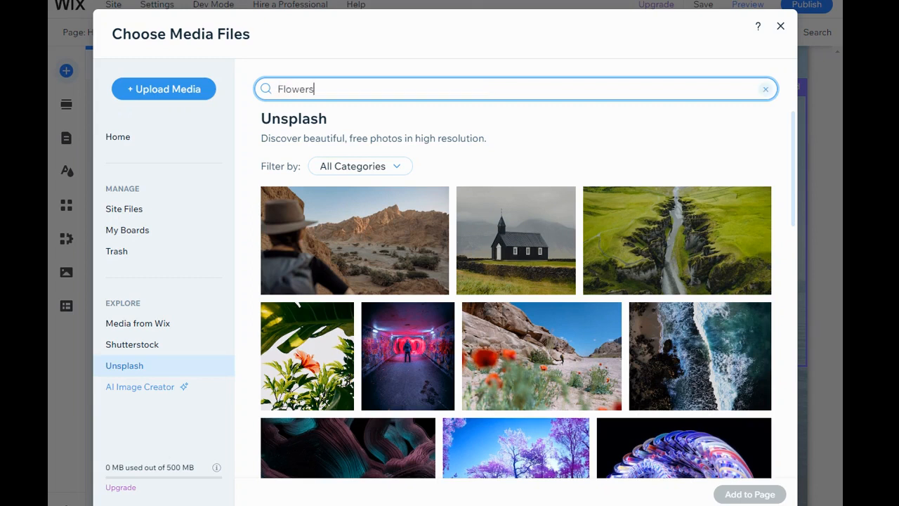
key(Return)
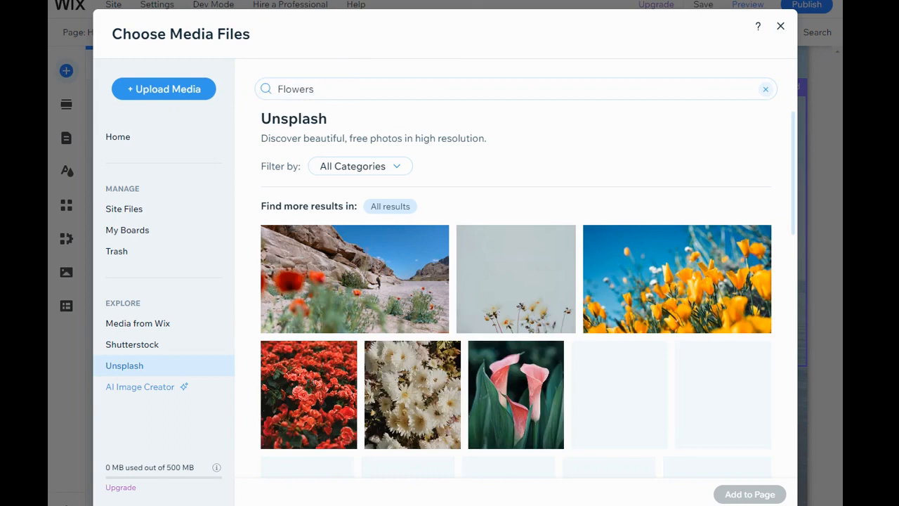
Step: Select the rainbow-colored roses photo among the flower images and add it to the page
scroll(523, 281, down, 2)
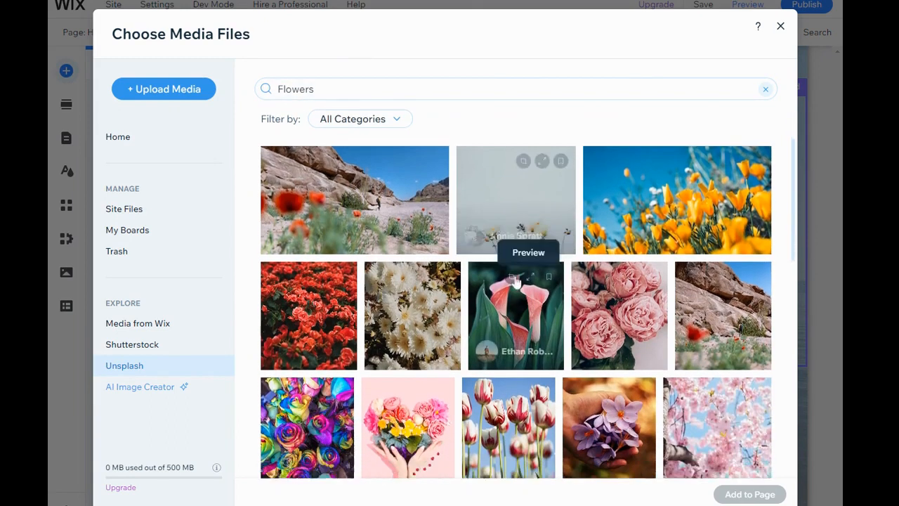
click(309, 397)
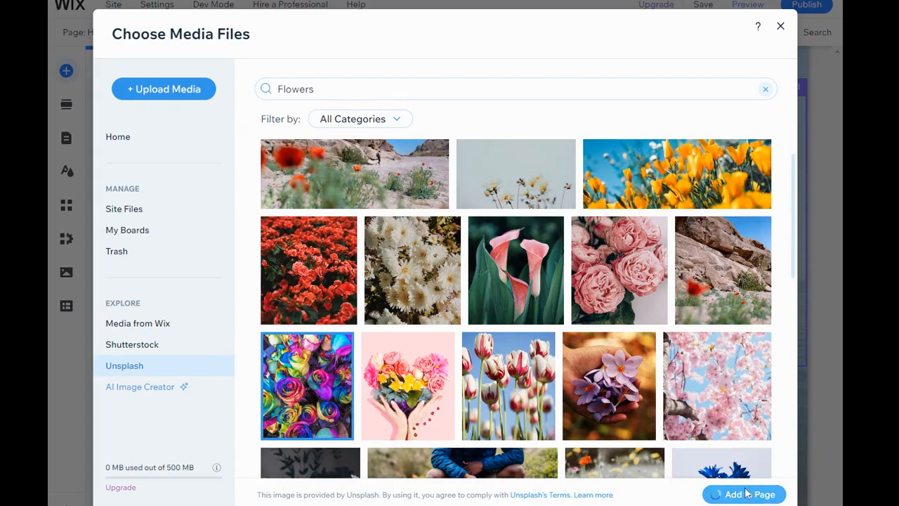
click(720, 494)
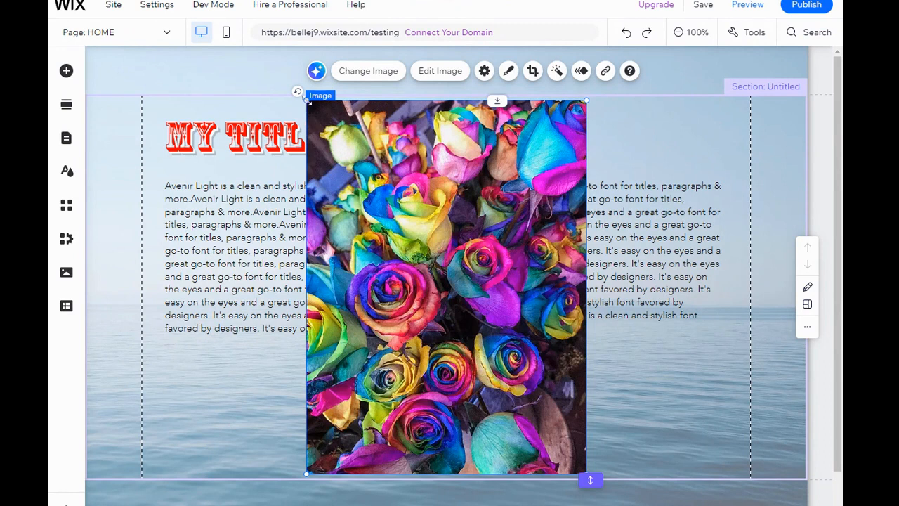
Step: Shrink the roses photo proportionally and shift it up slightly over the middle of the paragraph
drag(307, 100, 375, 180)
drag(459, 288, 437, 251)
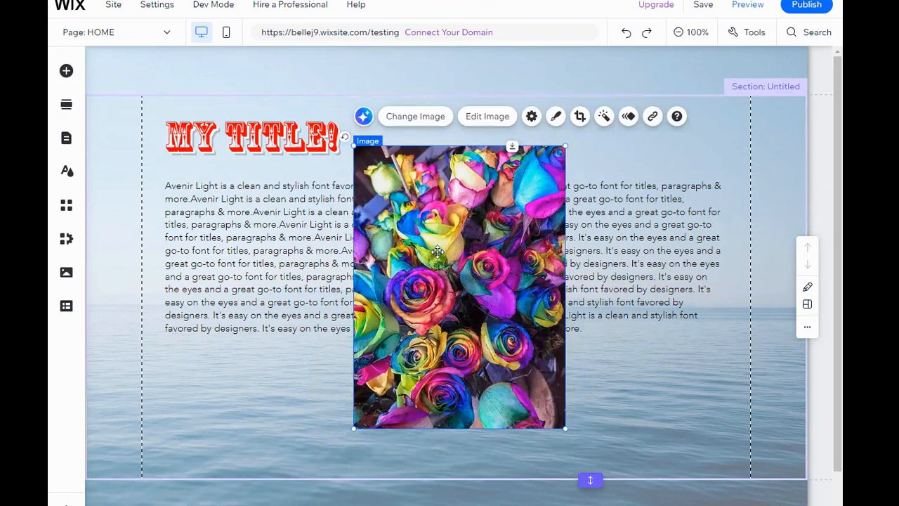
Step: Send the roses photo behind the paragraph text, bring it back in front, and view its arrangement options
key(ctrl+Down)
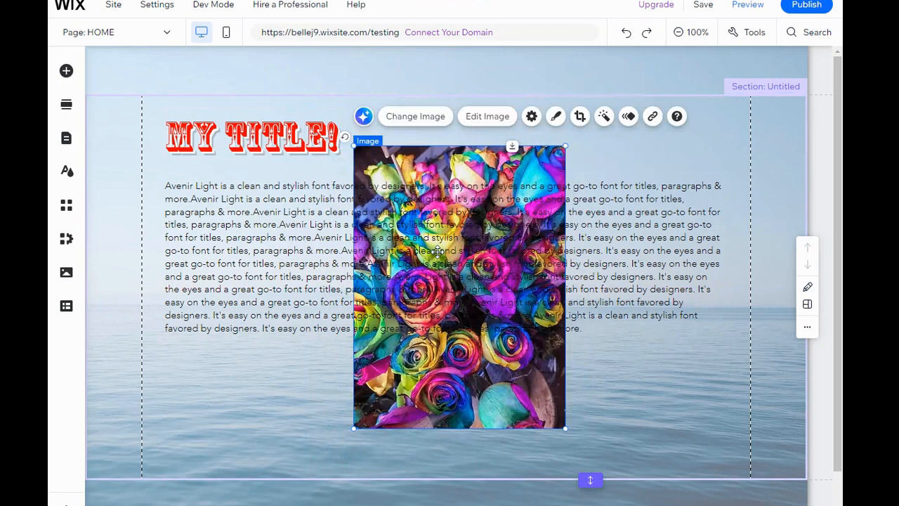
key(ctrl+Up)
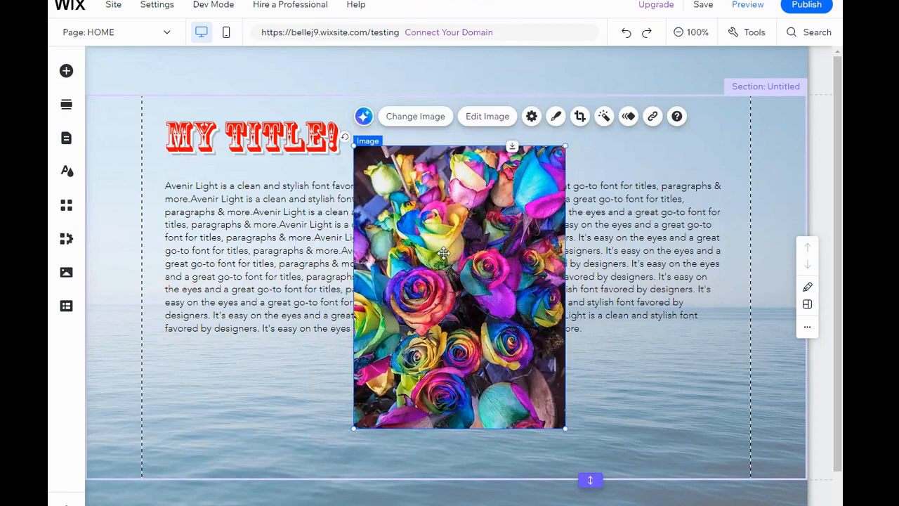
right_click(438, 253)
mouse_move(446, 252)
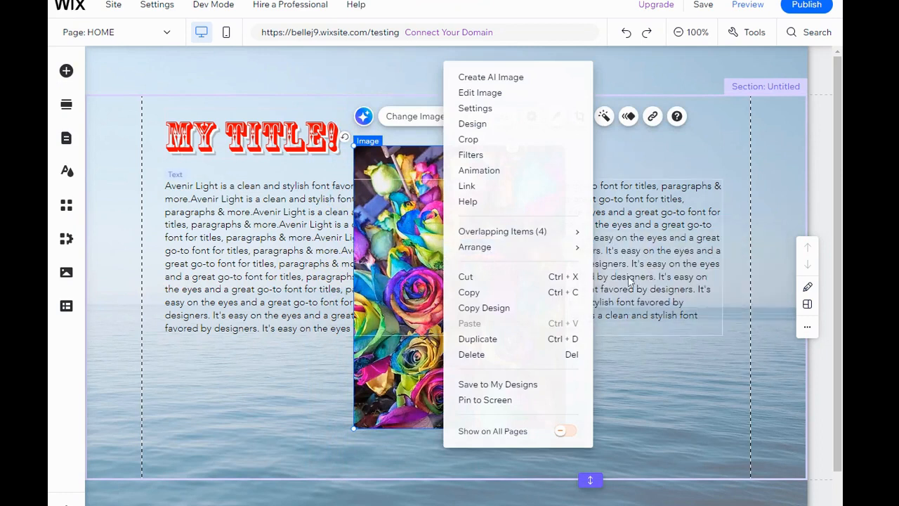
click(395, 248)
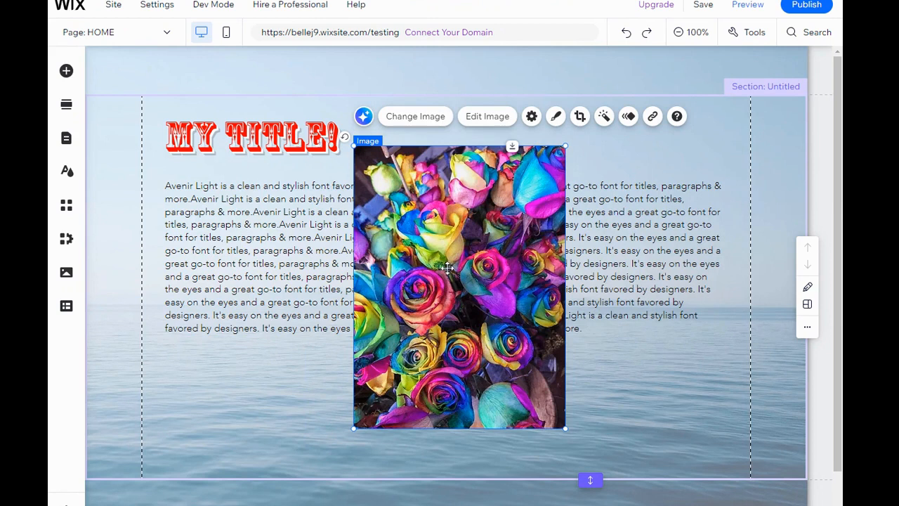
Step: Move the roses photo to the right side of the section and narrow the paragraph to end beside it
drag(445, 256, 654, 294)
click(718, 258)
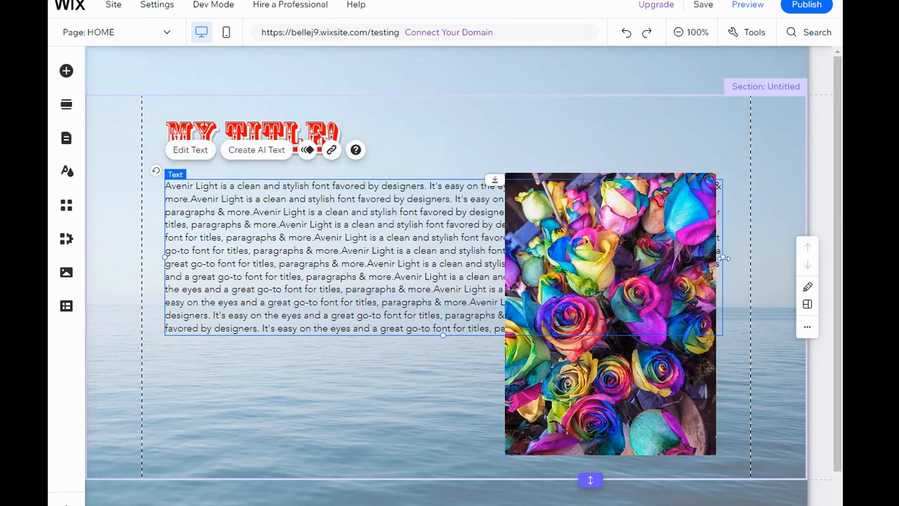
drag(726, 259, 499, 258)
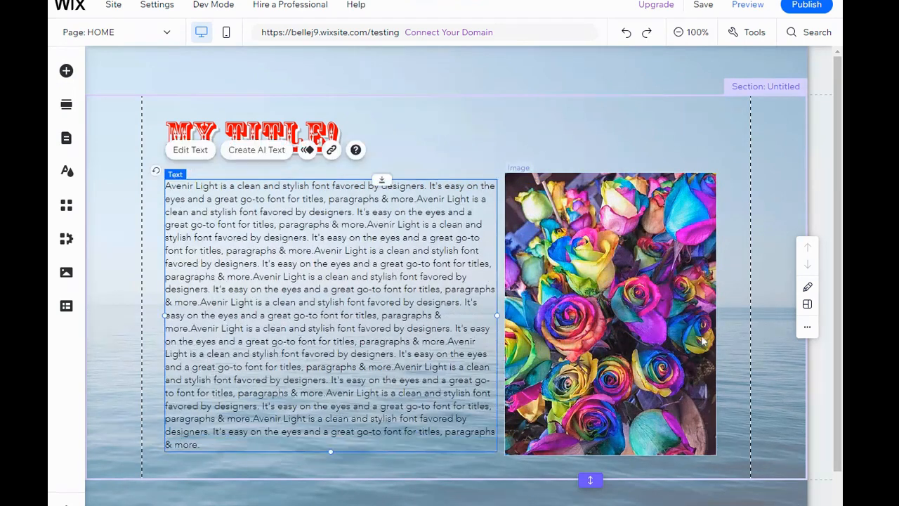
click(627, 340)
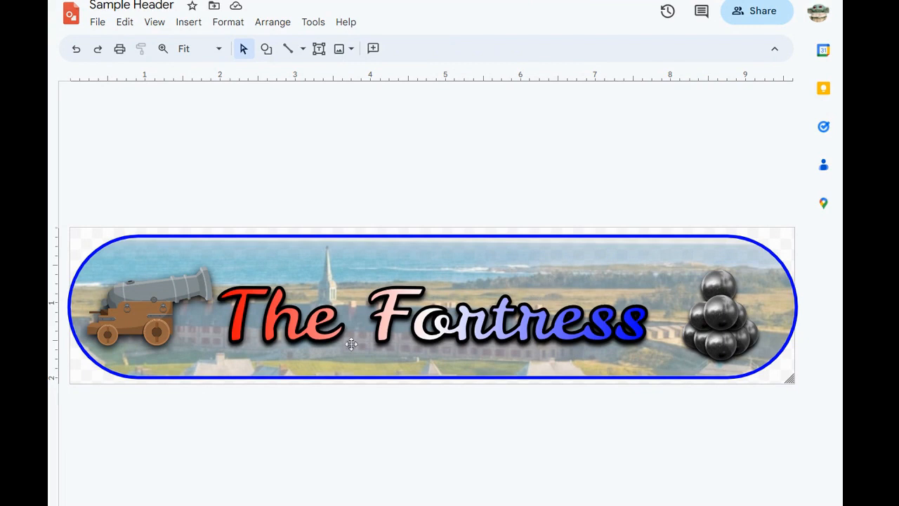
Step: Switch to the "Sample Header" file in Google Drawings and pull both side edges of the banner's background picture slightly inward
click(120, 366)
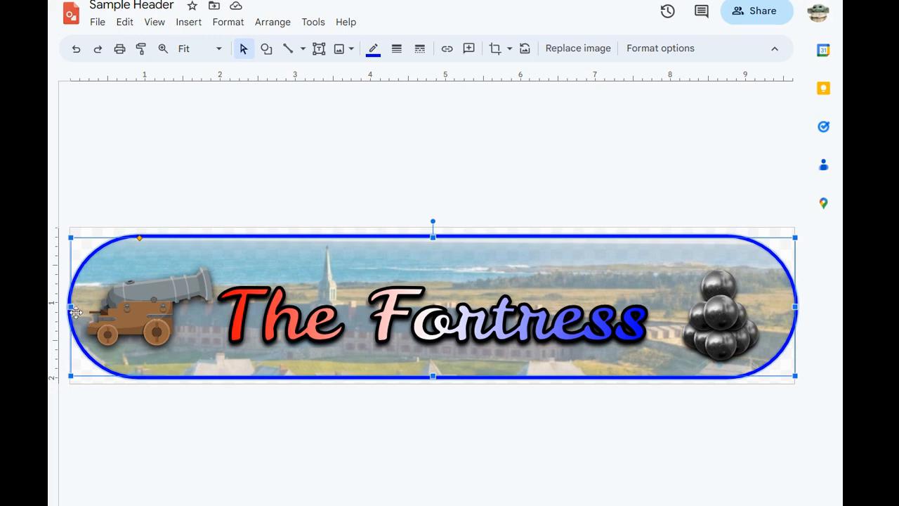
drag(74, 307, 80, 307)
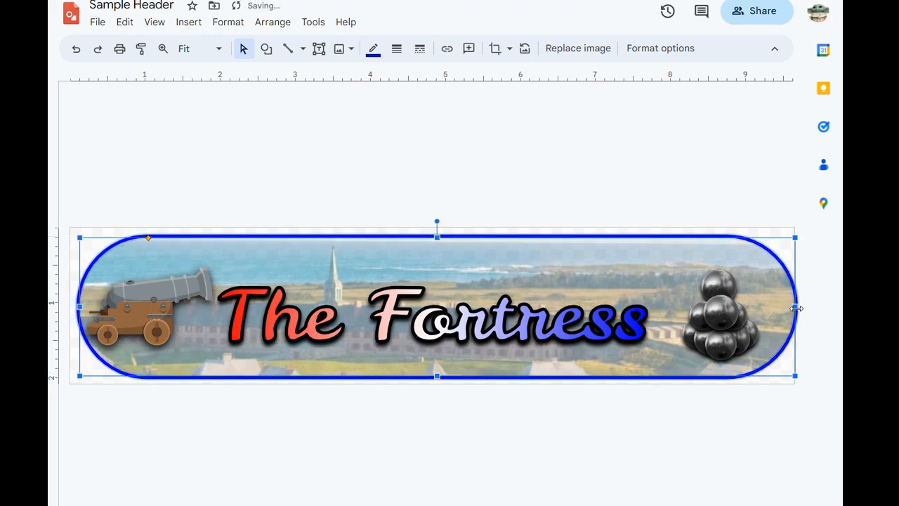
drag(795, 307, 789, 306)
click(692, 185)
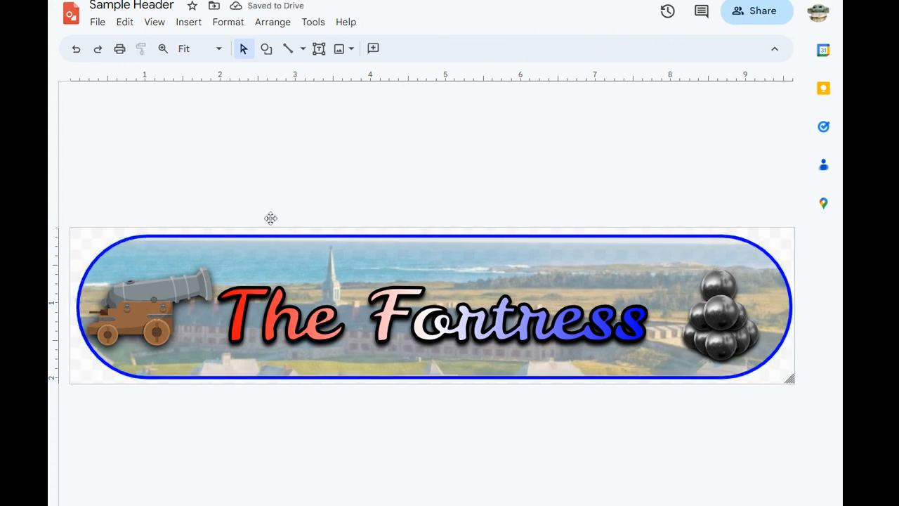
Step: Download the Sample Header drawing as a PNG image
click(96, 28)
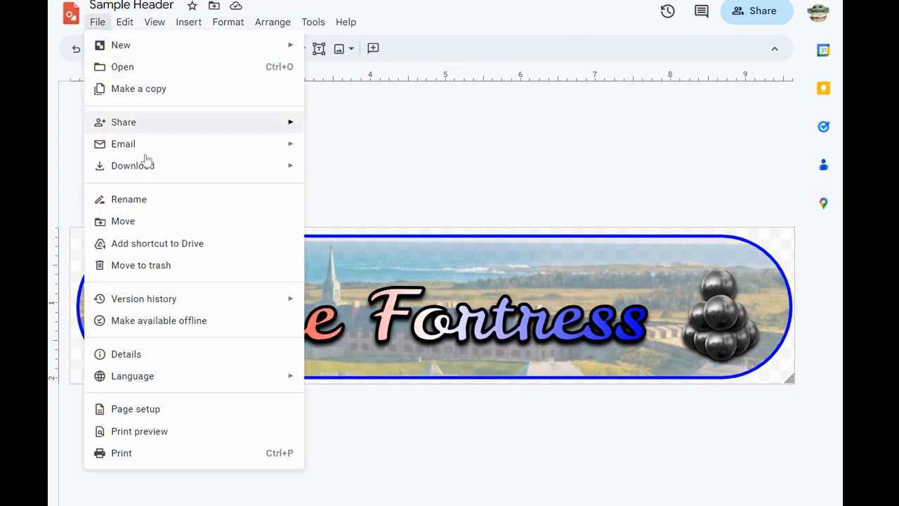
mouse_move(145, 166)
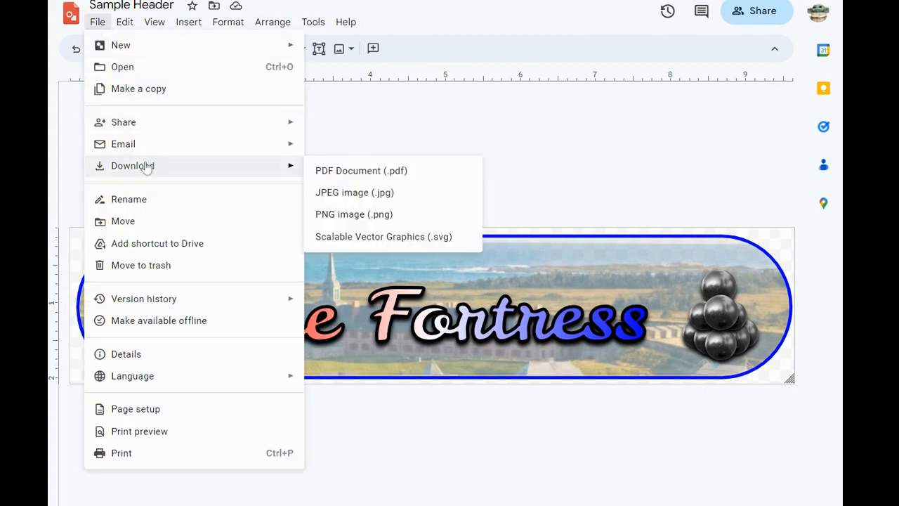
click(351, 215)
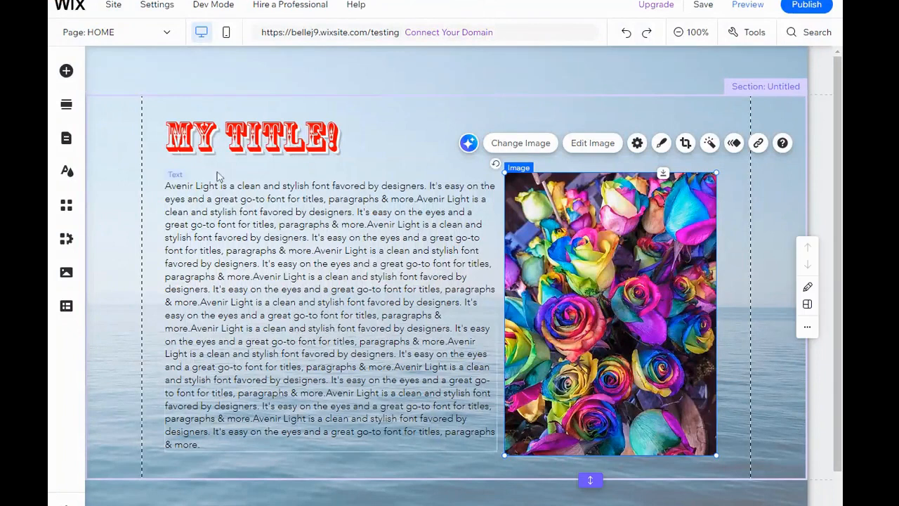
Step: Switch back to the Wix editor, upload Sample Header.png from the computer and add it to the page
click(67, 71)
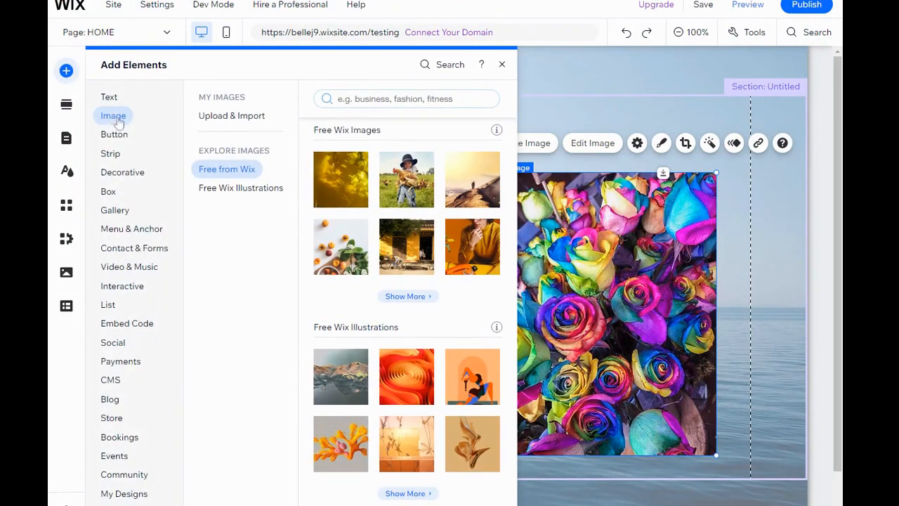
click(227, 120)
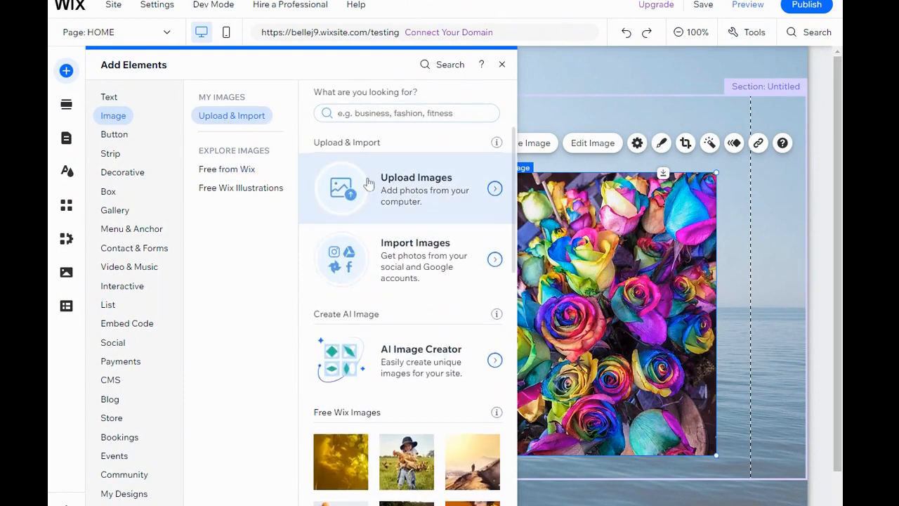
click(395, 200)
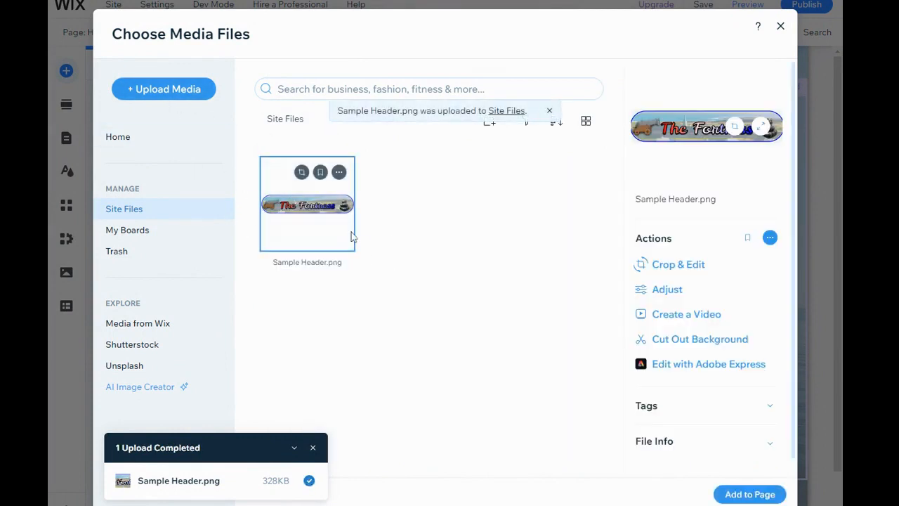
click(739, 494)
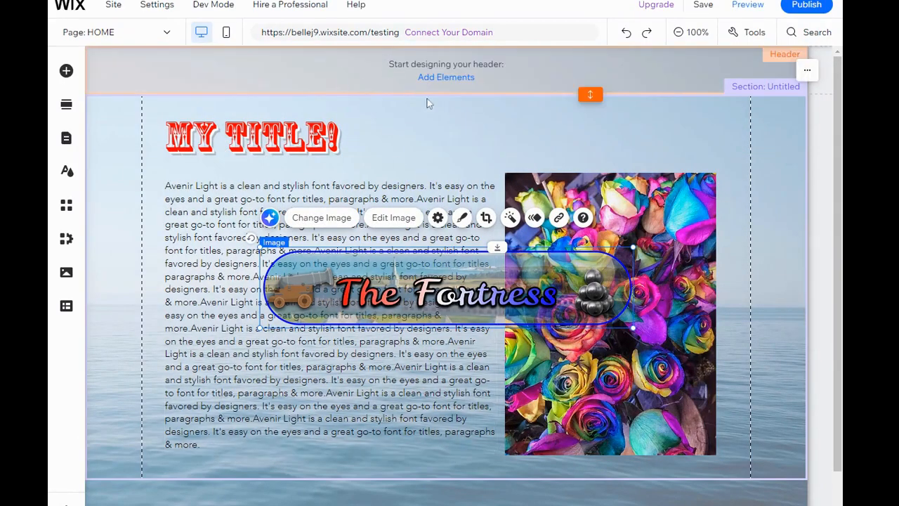
Step: Move the "The Fortress" banner image from the page section up into the header
click(308, 89)
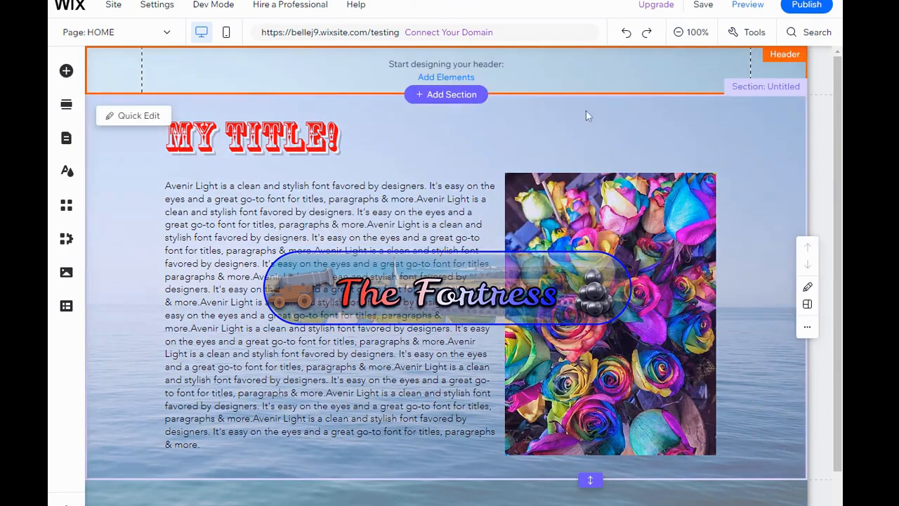
drag(442, 163, 454, 86)
click(473, 275)
click(462, 293)
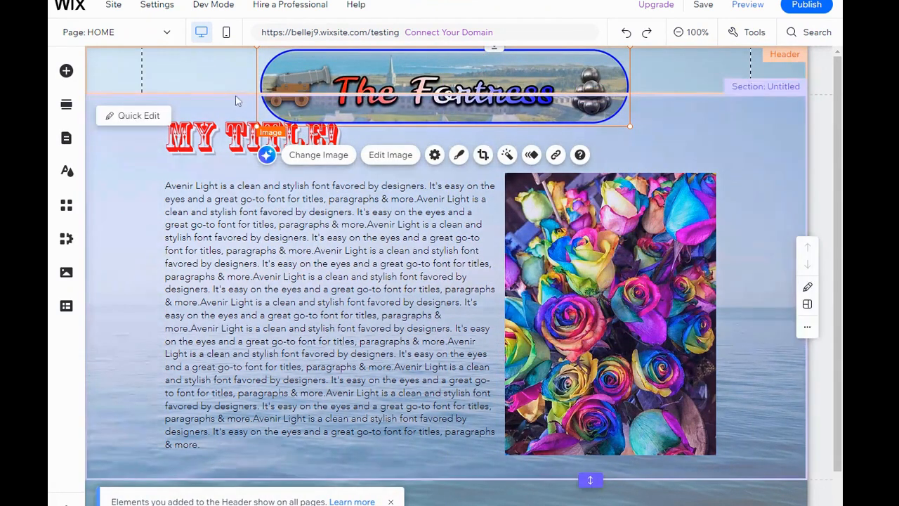
Step: Increase the header's height to contain the banner and center the banner image within it
click(678, 72)
drag(590, 94, 591, 152)
click(448, 93)
mouse_move(448, 93)
mouse_down()
mouse_move(470, 97)
mouse_move(455, 105)
mouse_up()
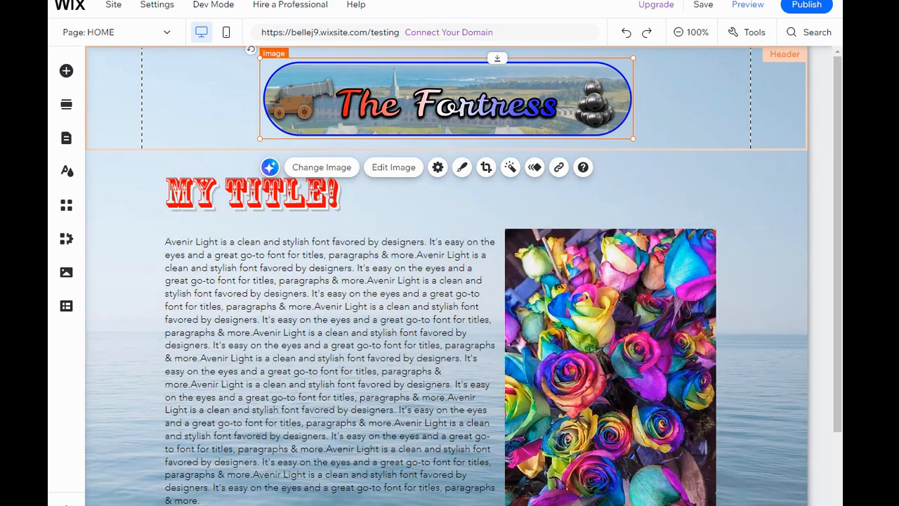
key(ctrl+t)
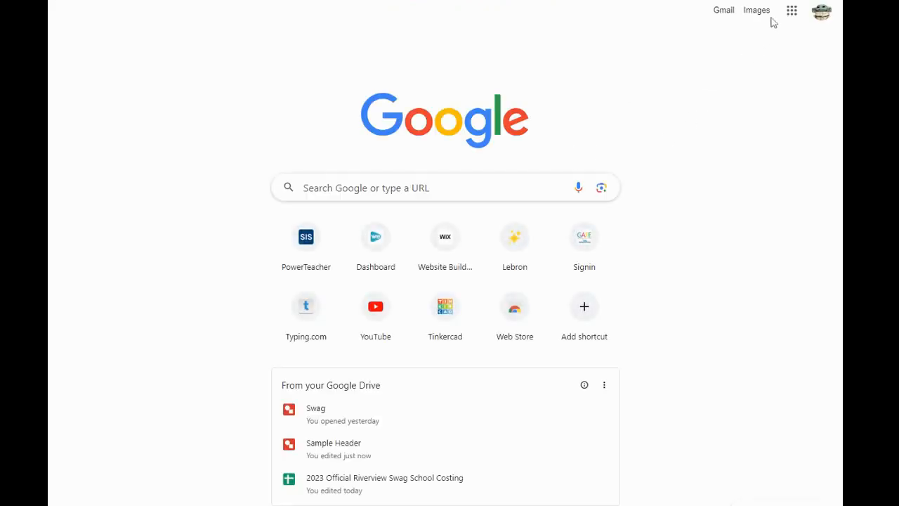
click(756, 10)
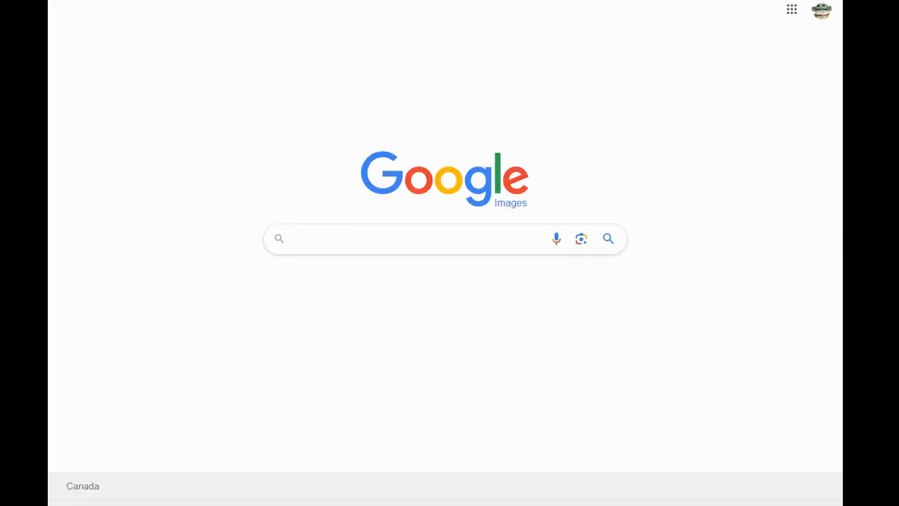
text(Viola)
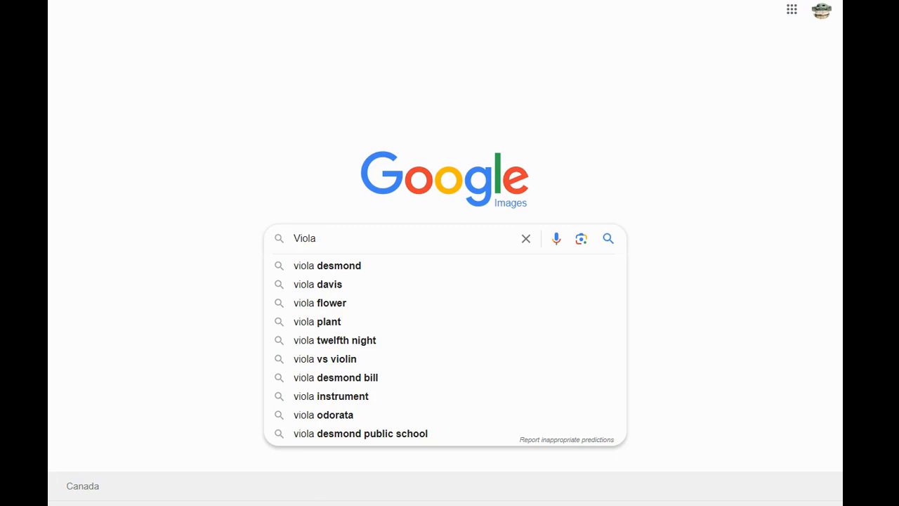
key(Down)
key(Return)
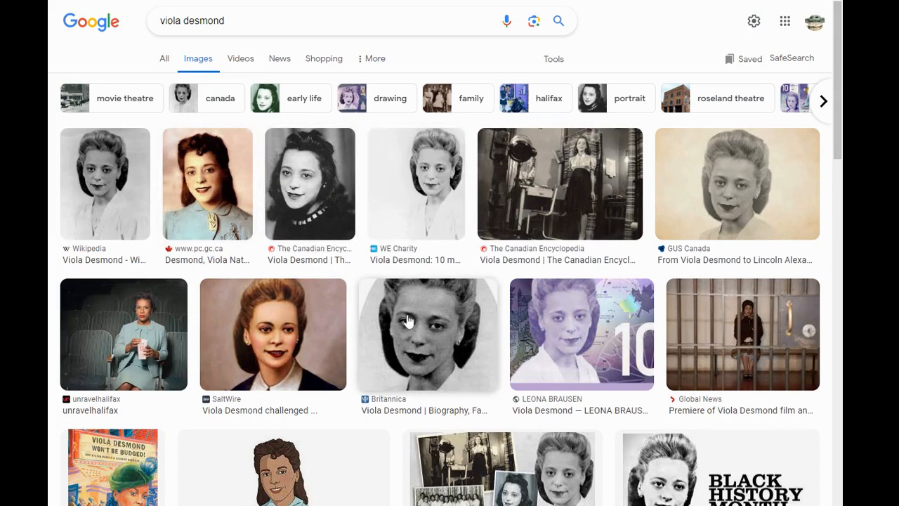
click(208, 191)
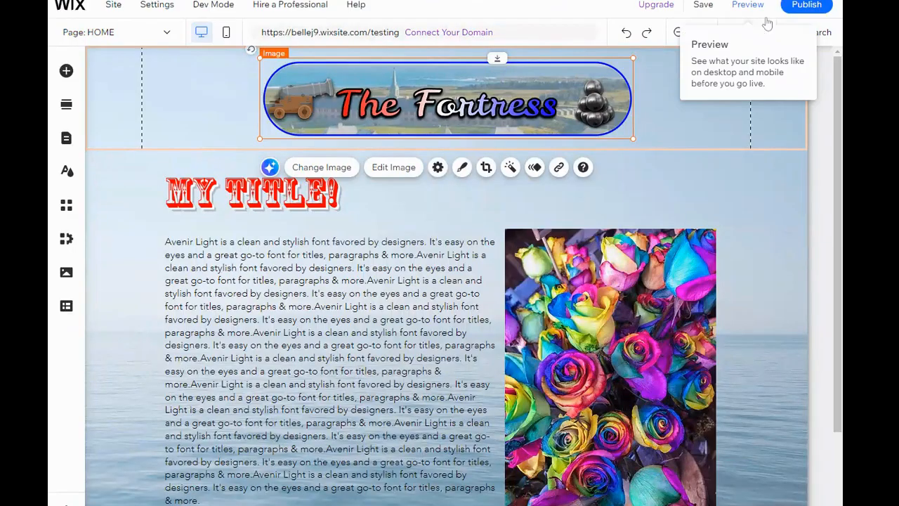
Step: Switch back to the Wix editor, upload the portrait file 84301.jpg from the computer and add it to the page
click(68, 73)
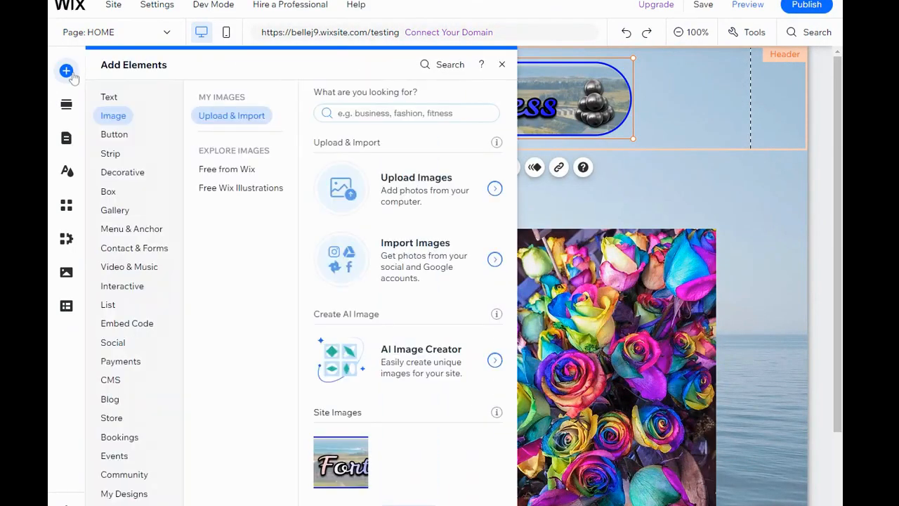
click(107, 97)
click(107, 118)
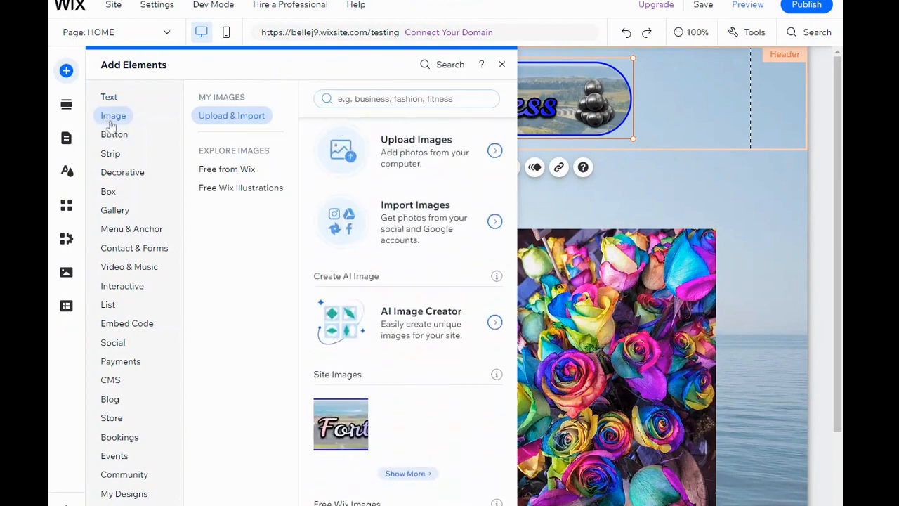
click(395, 186)
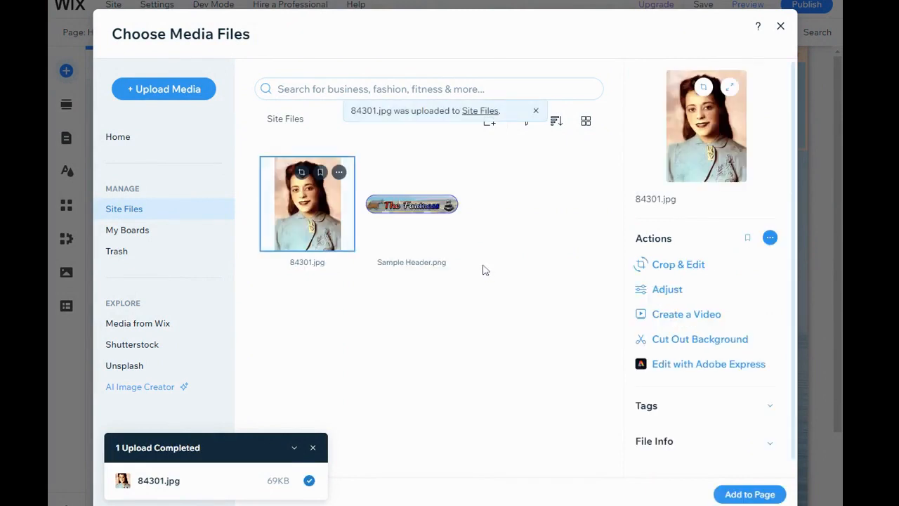
click(750, 494)
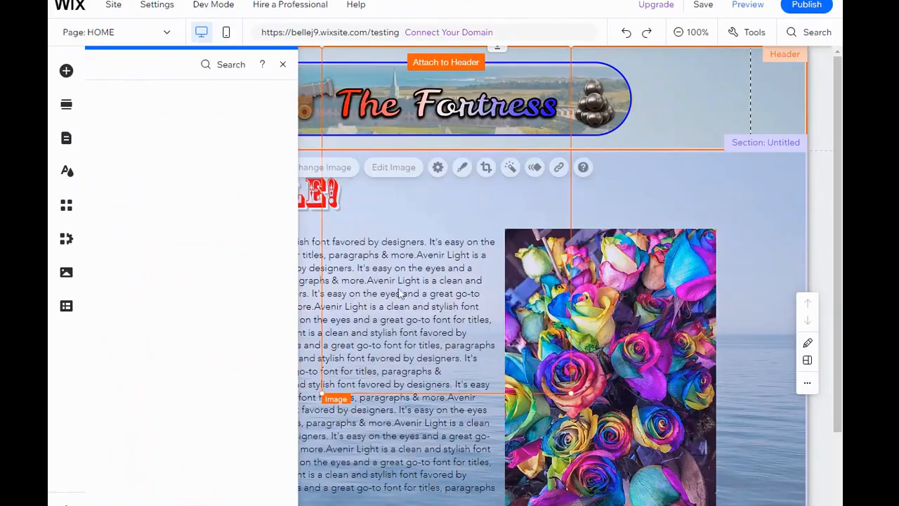
Step: Shrink the portrait proportionally and center it on top of the rainbow roses photo
drag(453, 205, 439, 279)
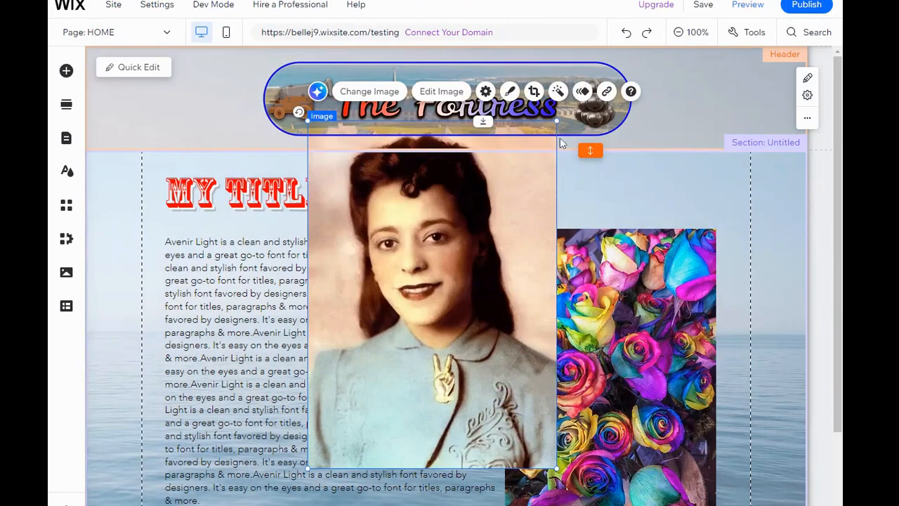
drag(556, 121, 456, 245)
drag(422, 353, 474, 398)
scroll(474, 389, down, 2)
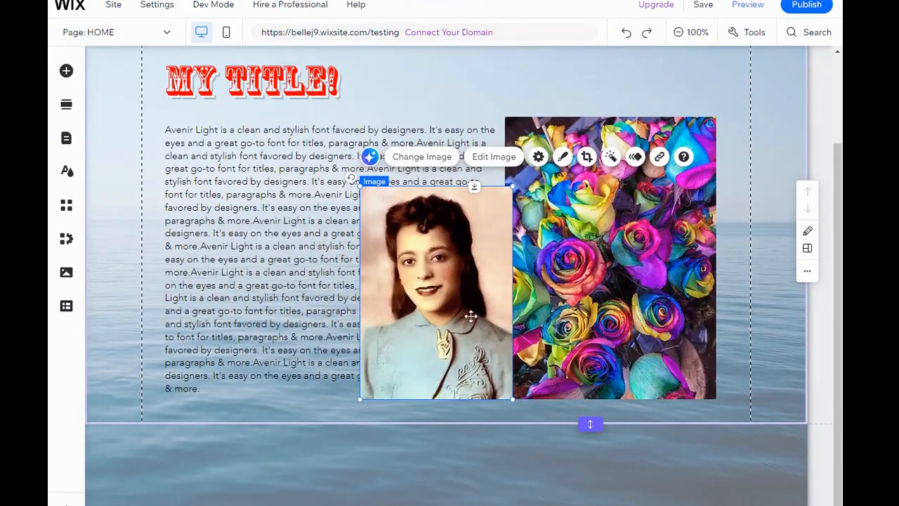
drag(472, 317, 646, 282)
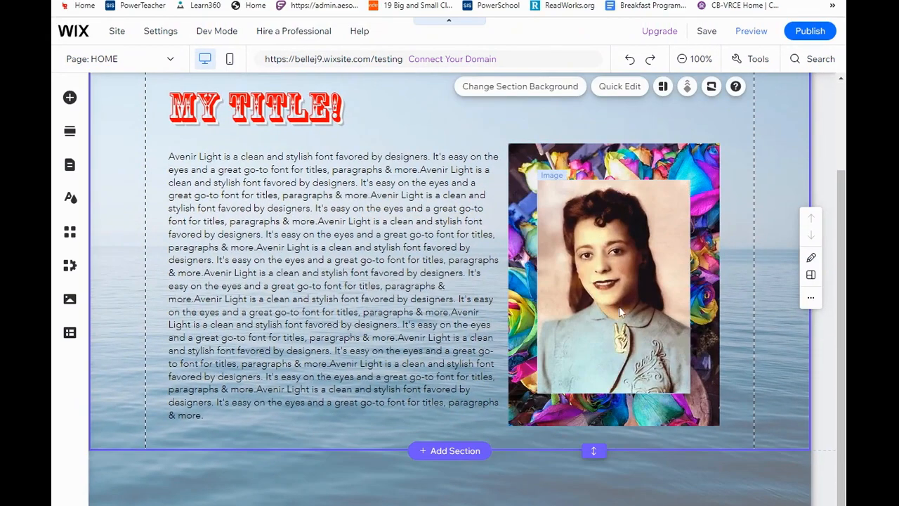
mouse_move(619, 312)
mouse_down()
mouse_move(407, 330)
mouse_move(501, 340)
mouse_move(418, 339)
mouse_move(618, 302)
mouse_up()
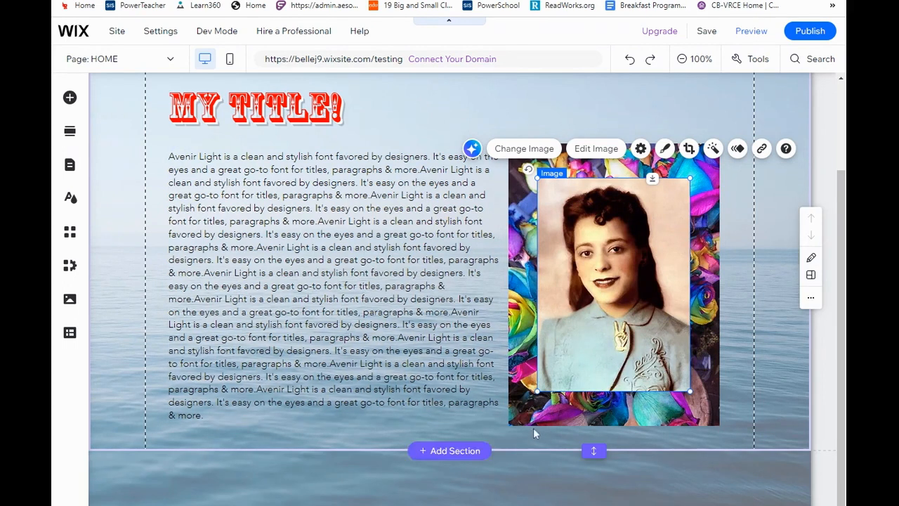
Step: Select the portrait and roses photo together and move them away from the paragraph to the outer page margin
shift+click(674, 416)
drag(510, 345, 540, 345)
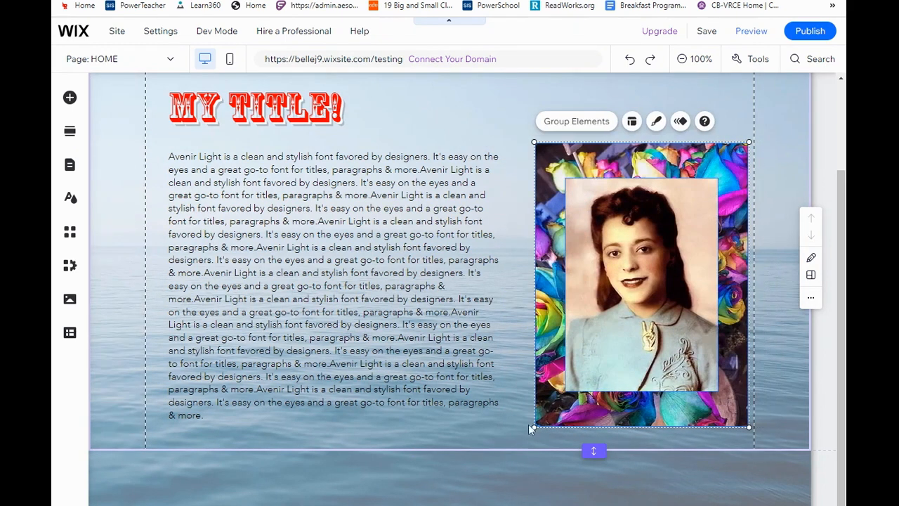
mouse_move(582, 322)
mouse_down()
mouse_move(630, 323)
mouse_move(586, 323)
mouse_up()
click(456, 298)
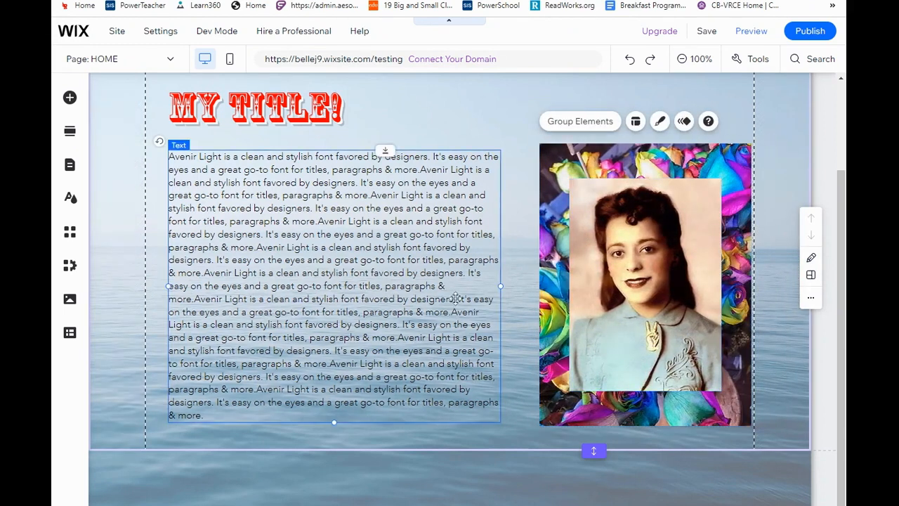
Step: Scale the portrait and the roses photo down further, keeping the portrait centered with the roses as its frame
click(625, 344)
drag(569, 391, 636, 297)
drag(670, 266, 620, 252)
click(599, 337)
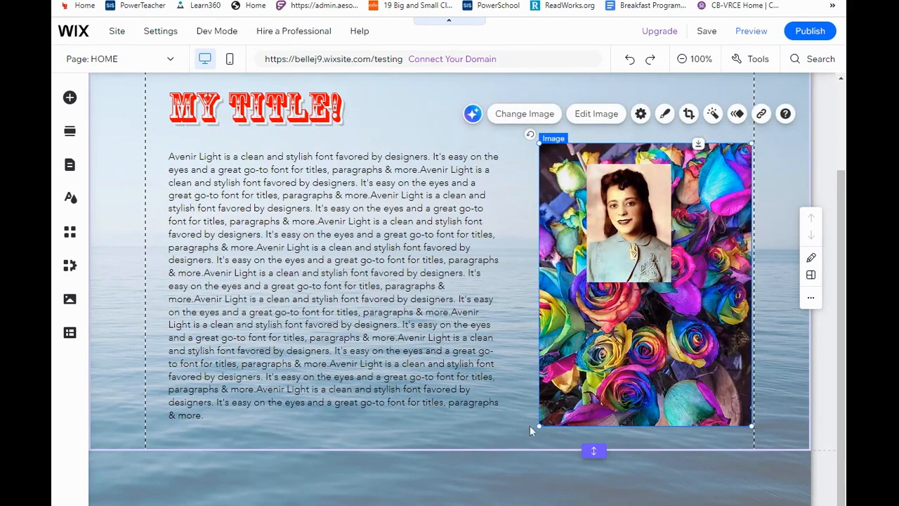
drag(540, 424, 629, 307)
drag(669, 254, 636, 255)
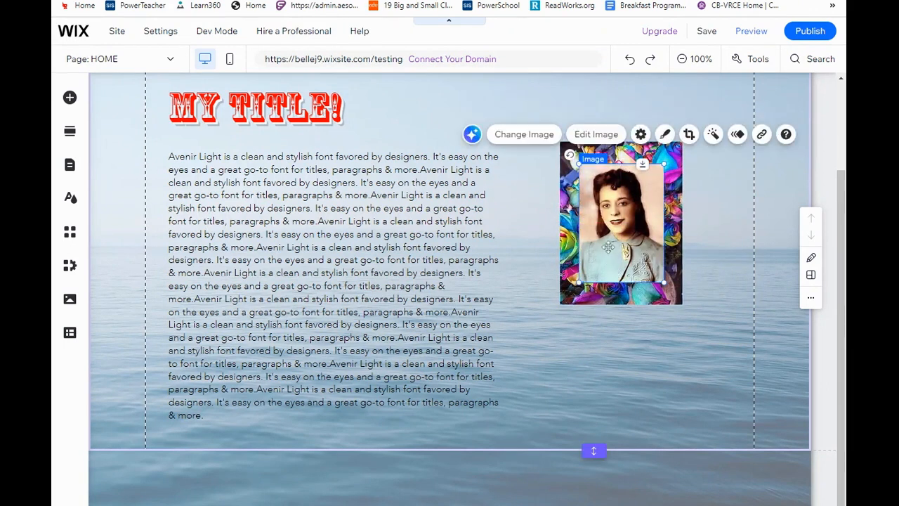
Step: Group the portrait with the roses photo and move the group close beside the paragraph's upper part
shift+click(671, 307)
right_click(626, 261)
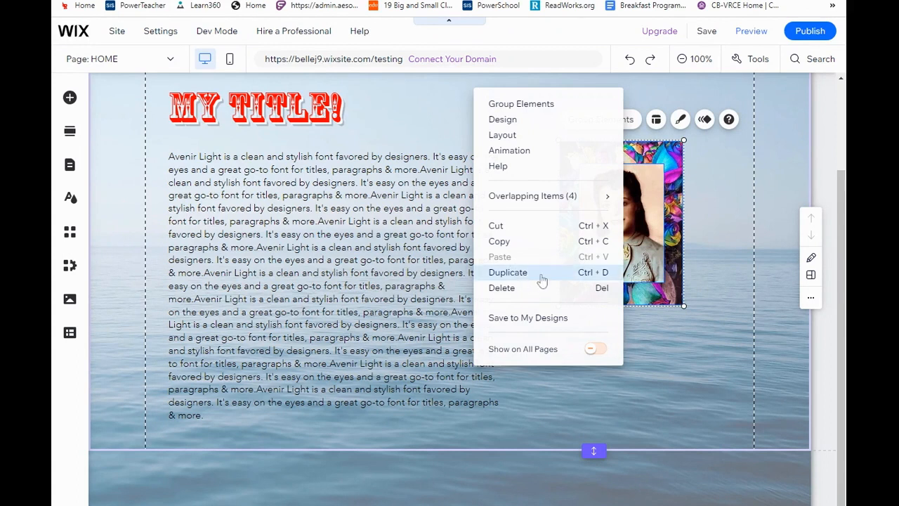
click(542, 104)
drag(618, 242, 573, 253)
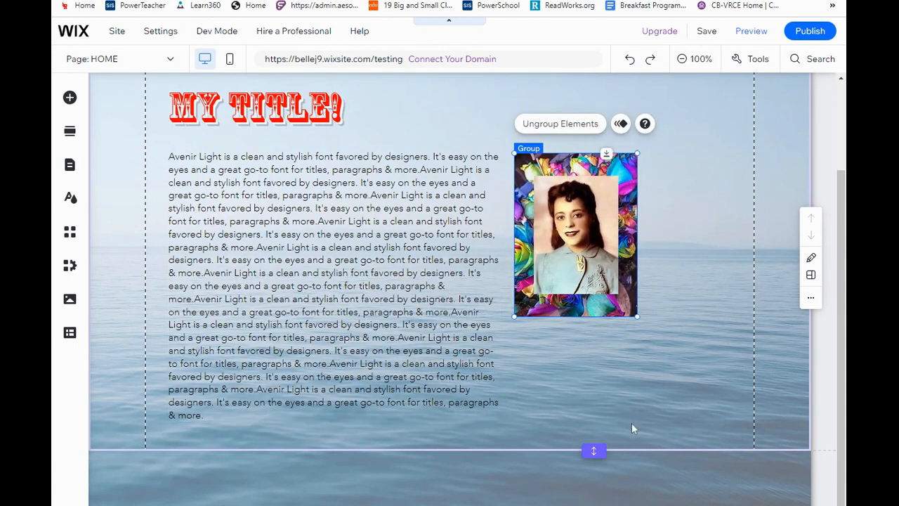
Step: Cut the end of the paragraph, from "on the eyes and a great go-to font" through "paragraphs & more."
click(292, 278)
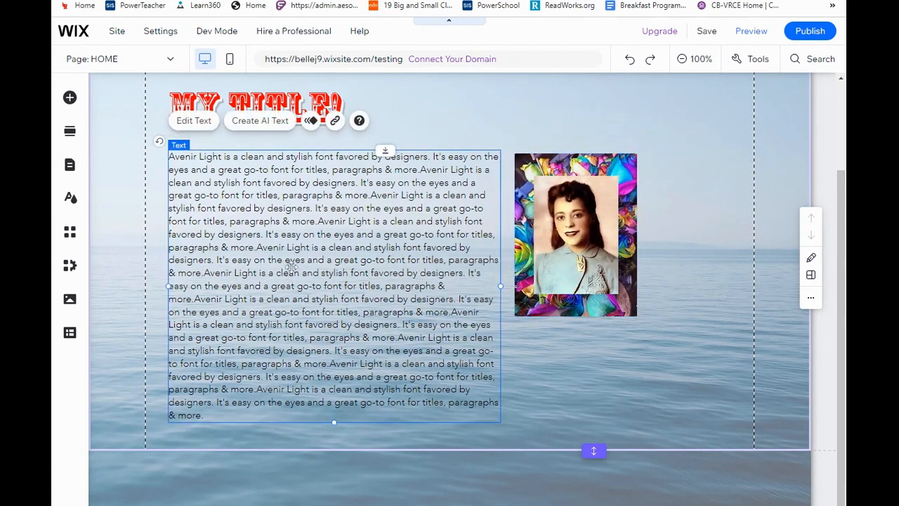
double_click(287, 253)
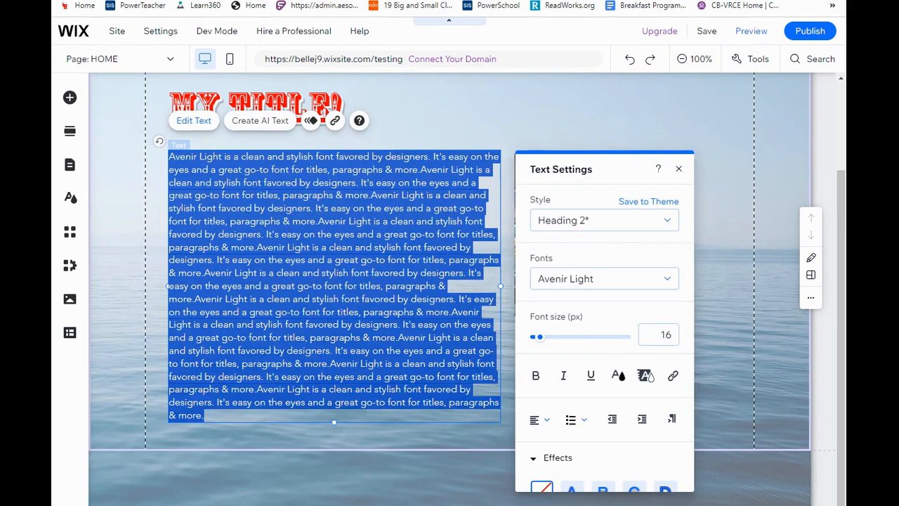
drag(571, 163, 715, 226)
drag(169, 311, 204, 415)
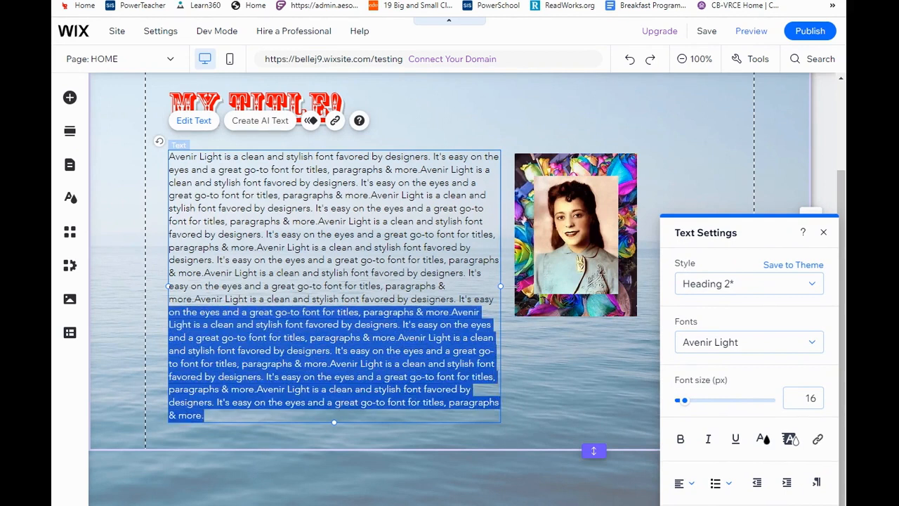
key(BackSpace)
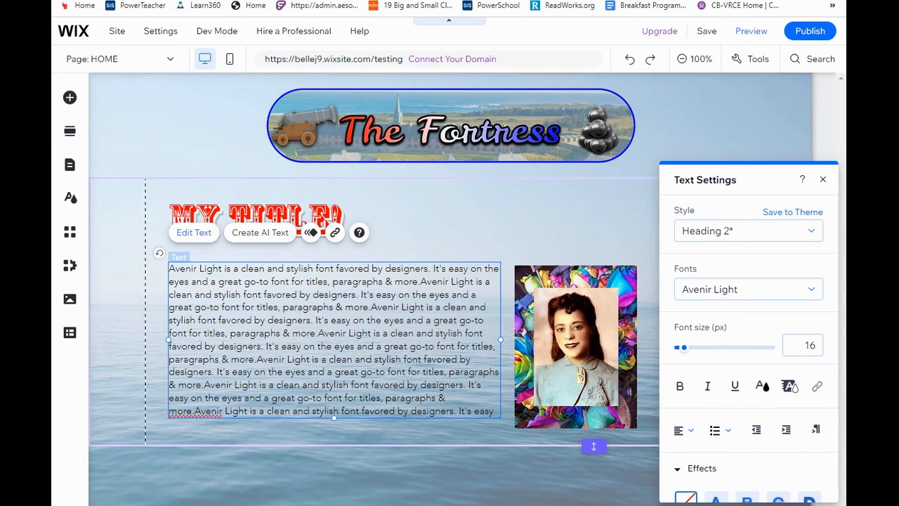
Step: Add an Avenir Light paragraph element below the existing text and extend the section's height to about 599 px
click(69, 98)
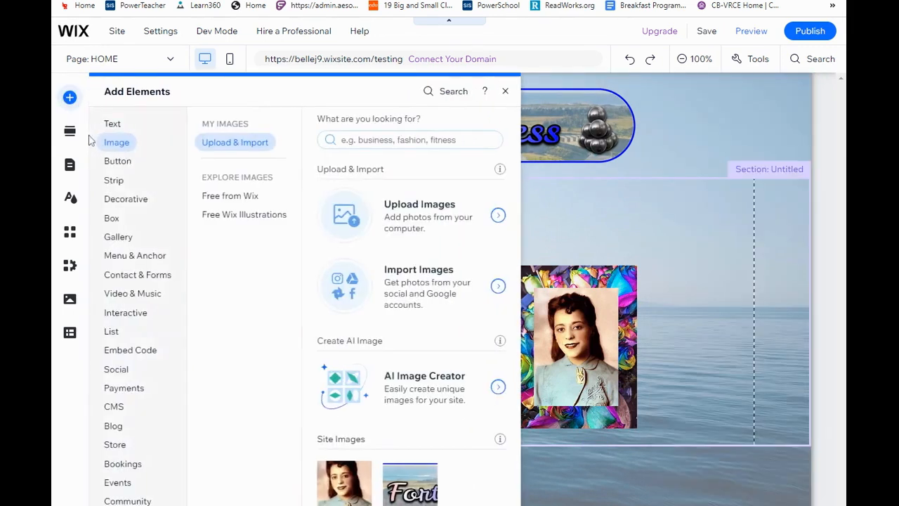
click(116, 161)
scroll(476, 193, down, 1)
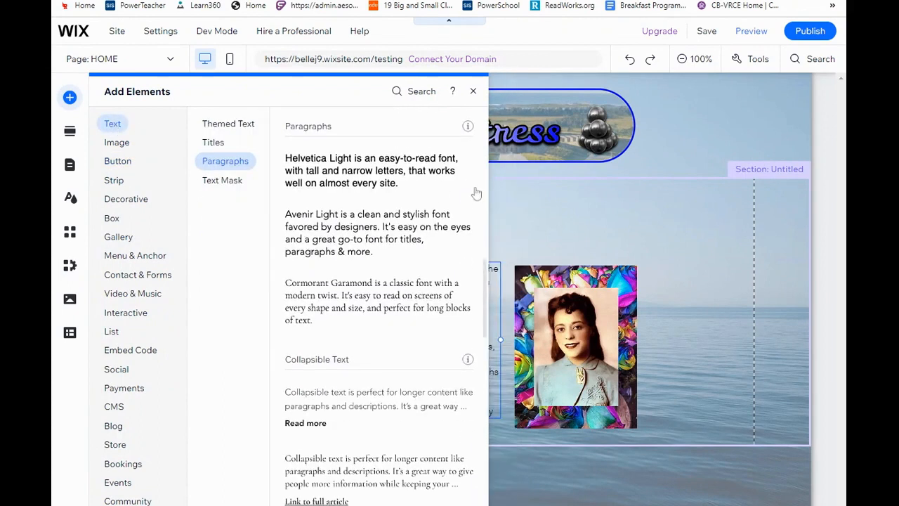
drag(349, 237, 313, 437)
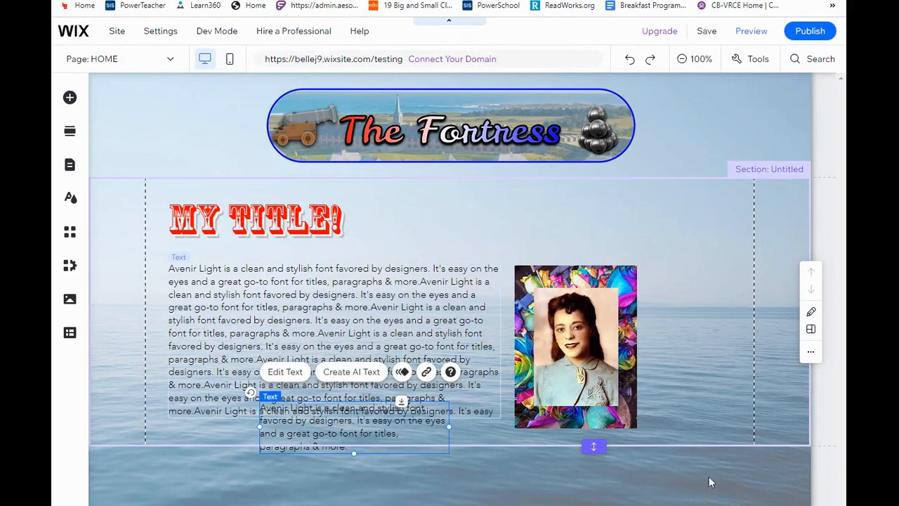
drag(593, 446, 595, 505)
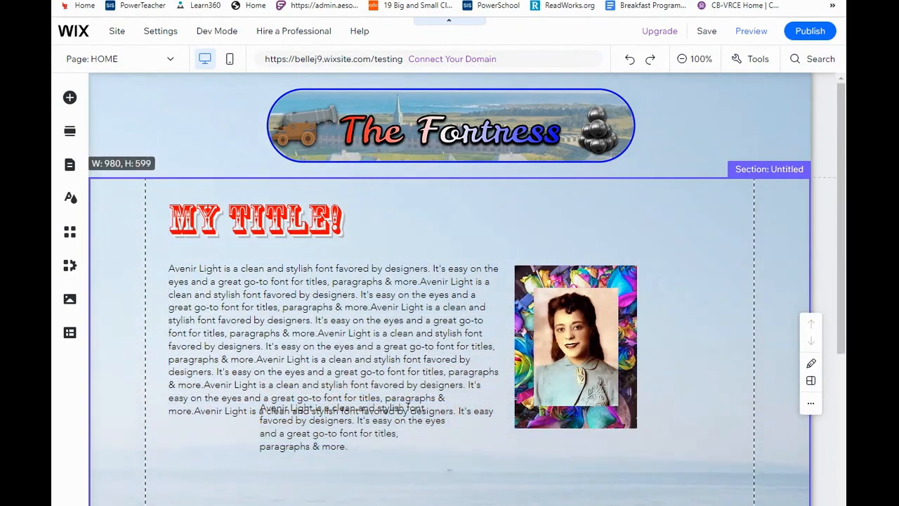
Step: Align the new paragraph with the first one's edge, widen it to run beneath the images and replace its text with the cut passage
drag(314, 425, 223, 469)
drag(362, 468, 694, 458)
double_click(332, 457)
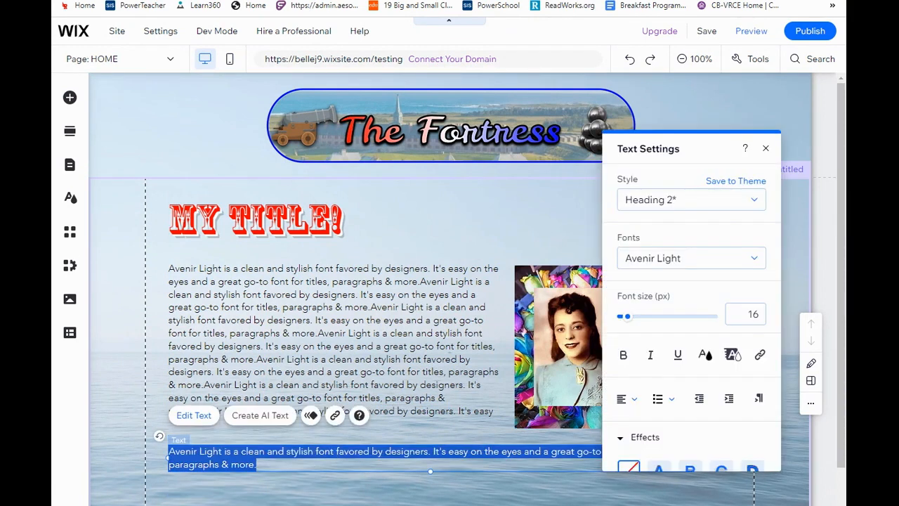
key(ctrl+v)
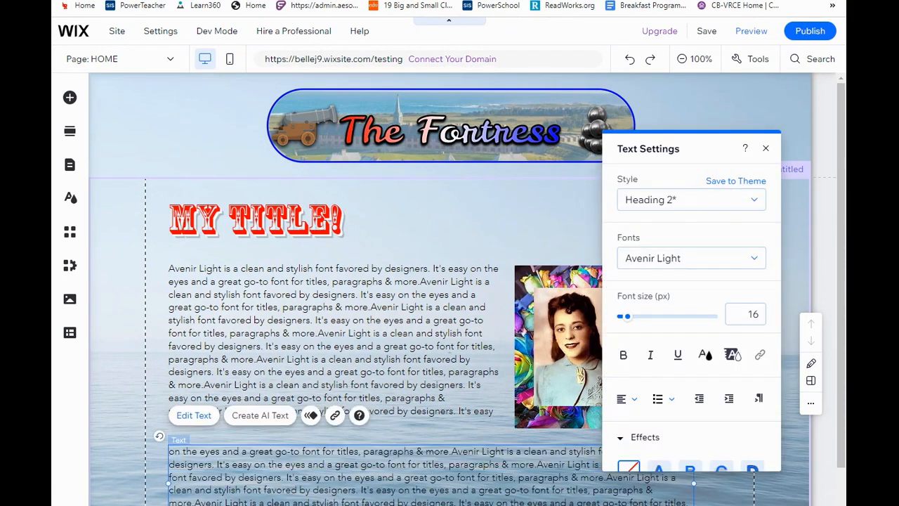
click(361, 342)
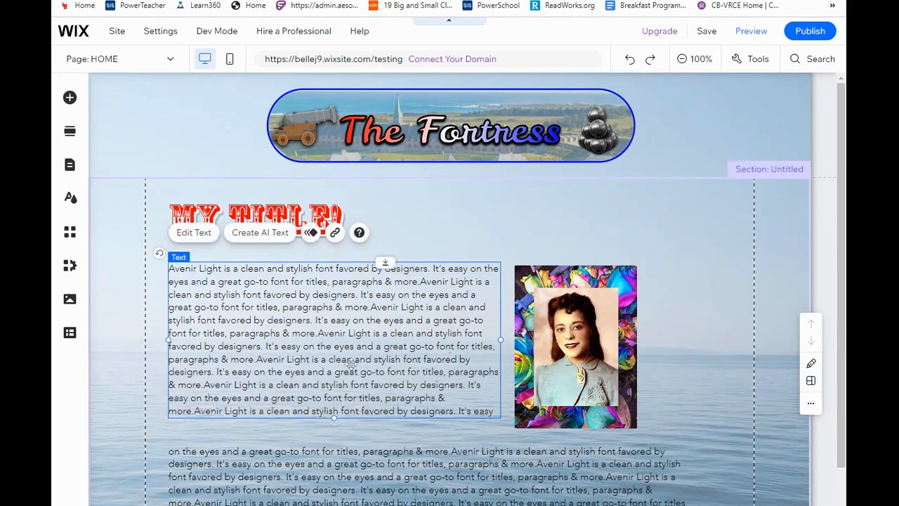
scroll(351, 363, down, 2)
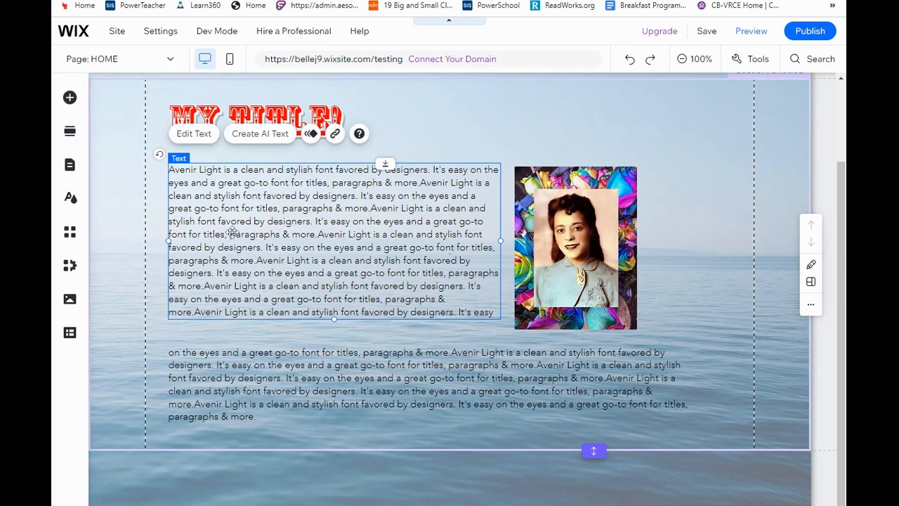
drag(237, 228, 276, 267)
key(ctrl+z)
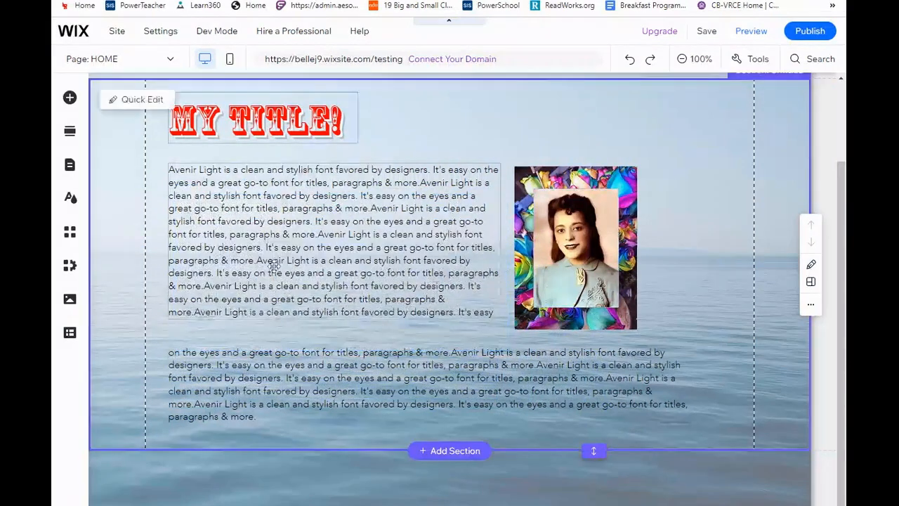
Step: Move the wide lower paragraph up directly beneath the first one so both read as one continuous text
click(333, 395)
drag(329, 395, 329, 384)
click(337, 313)
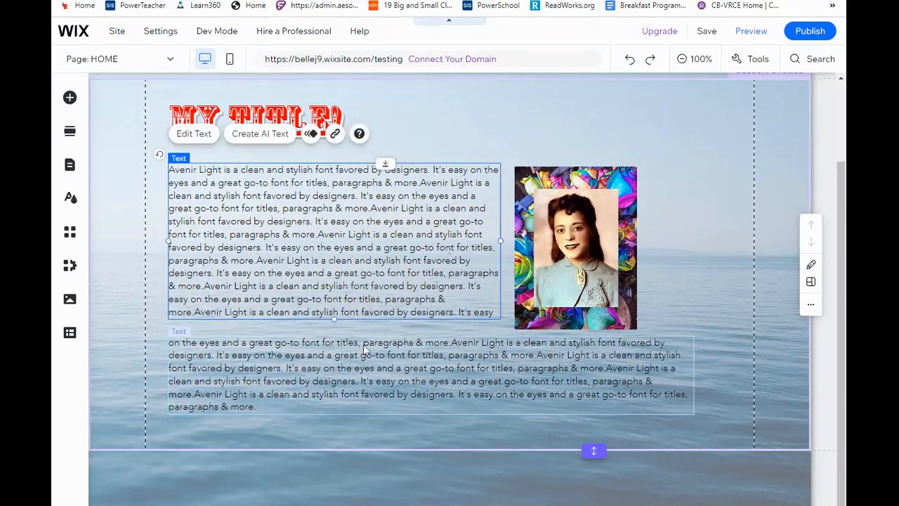
drag(334, 321, 334, 327)
click(428, 354)
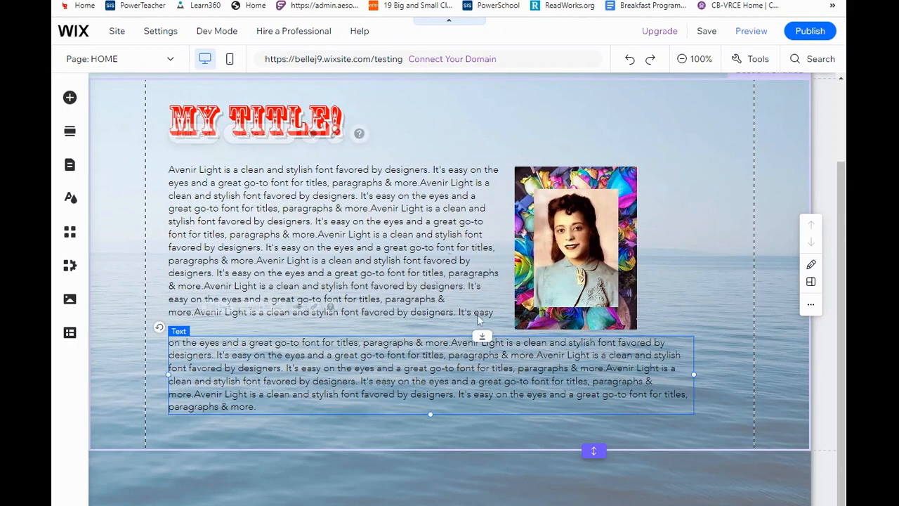
drag(427, 354, 428, 344)
drag(380, 394, 377, 383)
Step: Shrink the grouped portrait-and-roses picture proportionally and position it beside the first paragraph, clear of the wide lower paragraph
click(514, 327)
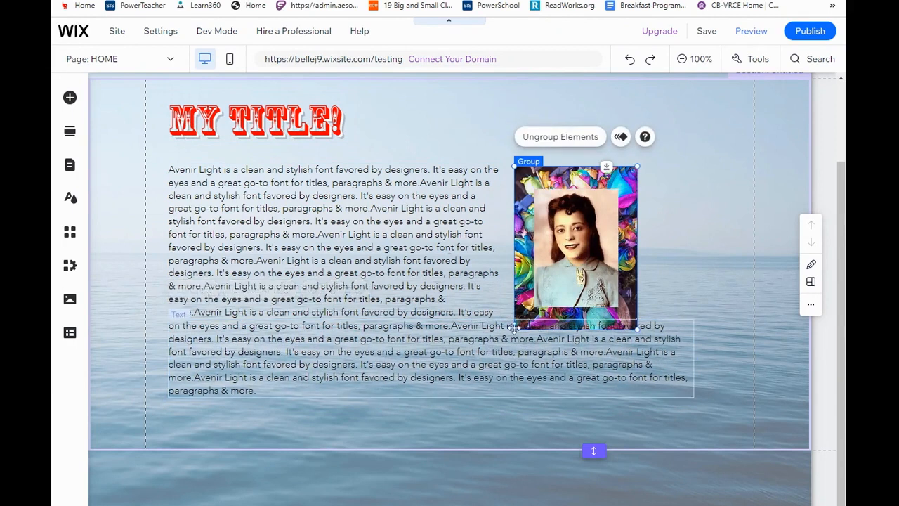
drag(514, 330, 532, 306)
drag(588, 267, 578, 276)
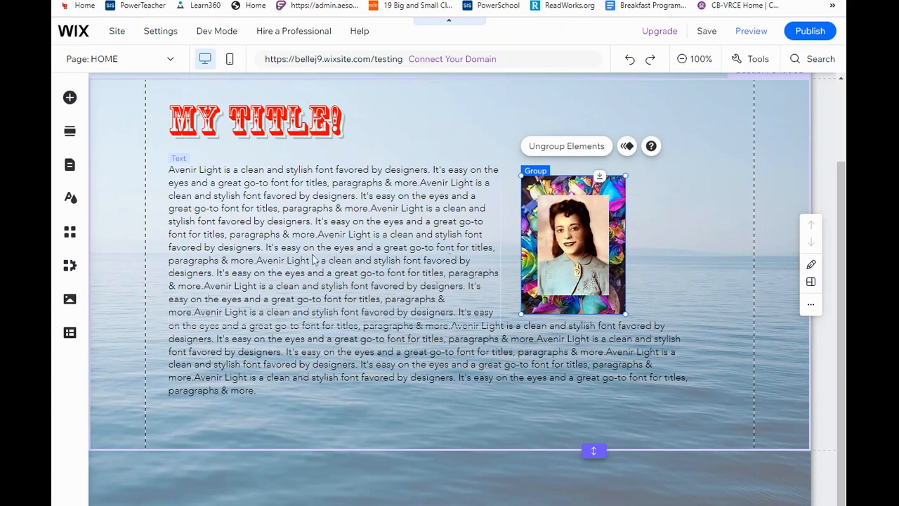
Step: Justify all the text of the first paragraph, the narrow one beside the grouped picture
double_click(283, 270)
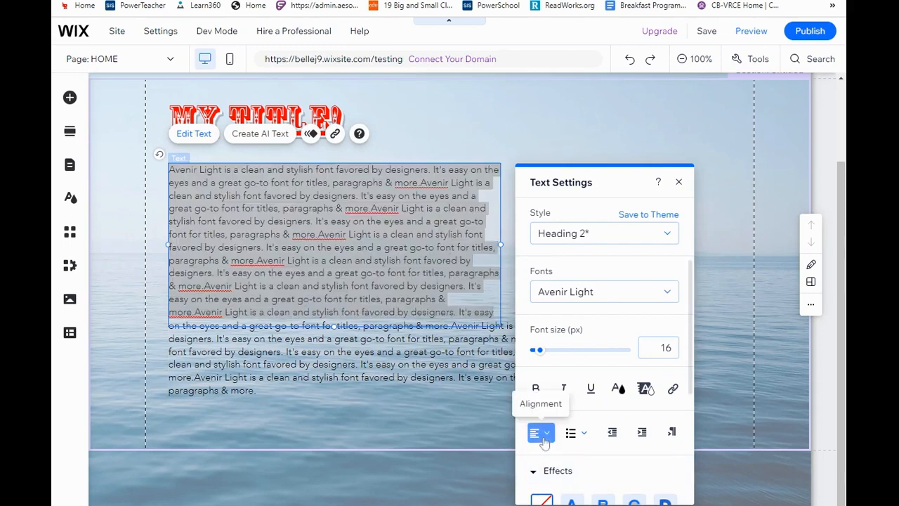
click(539, 432)
click(547, 472)
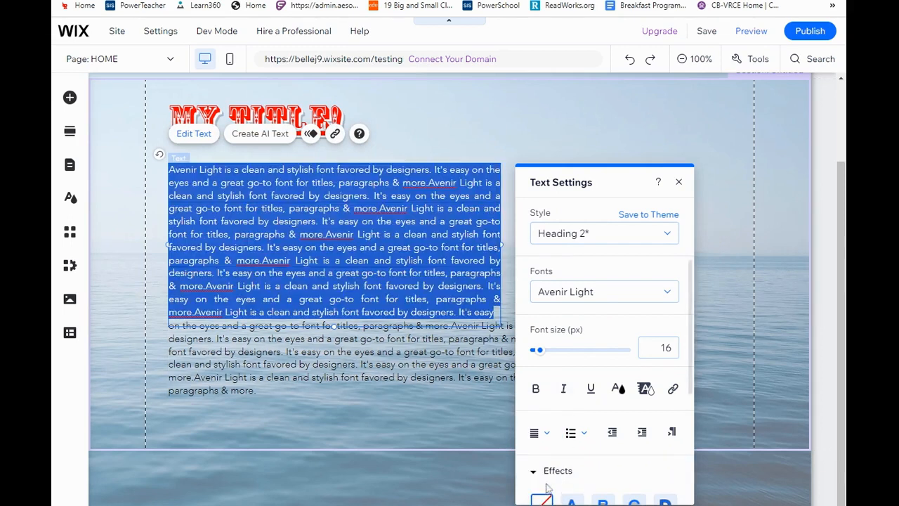
Step: Justify all the text of the wide lower paragraph that runs beneath the grouped picture and close its text settings
click(405, 383)
double_click(430, 363)
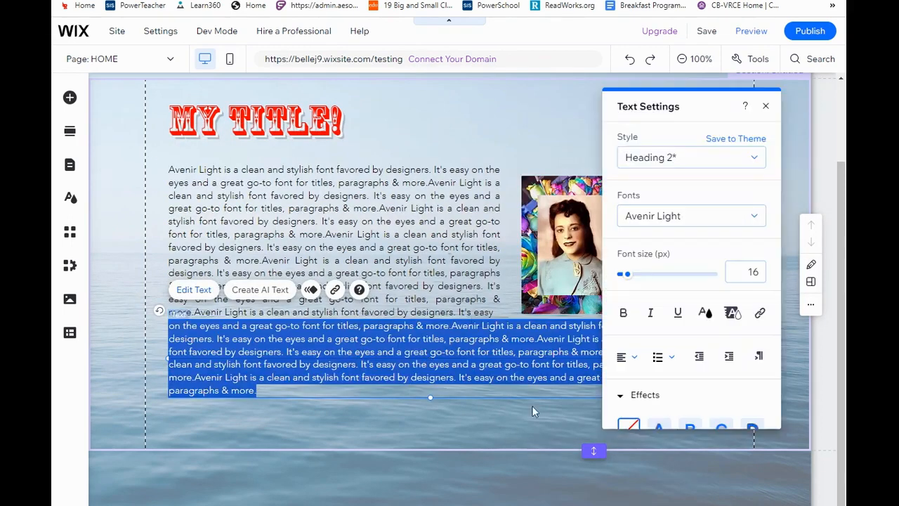
click(636, 358)
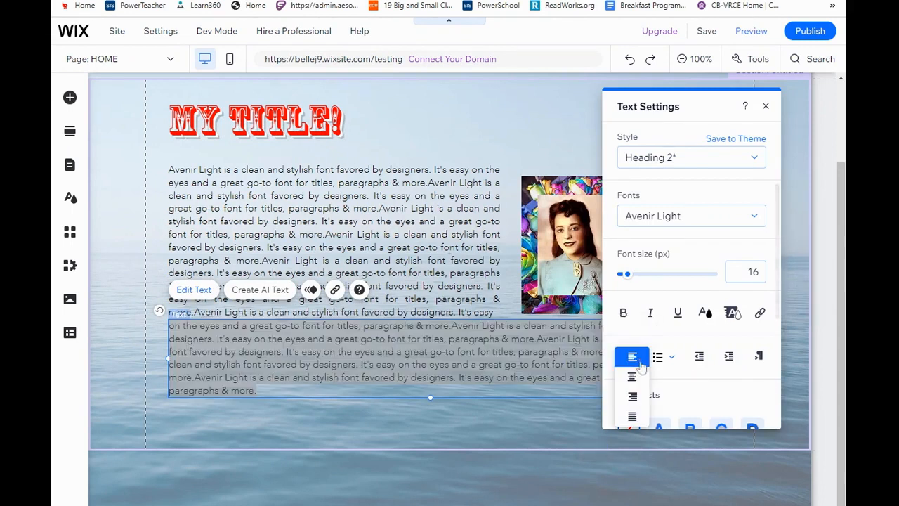
click(632, 416)
click(504, 428)
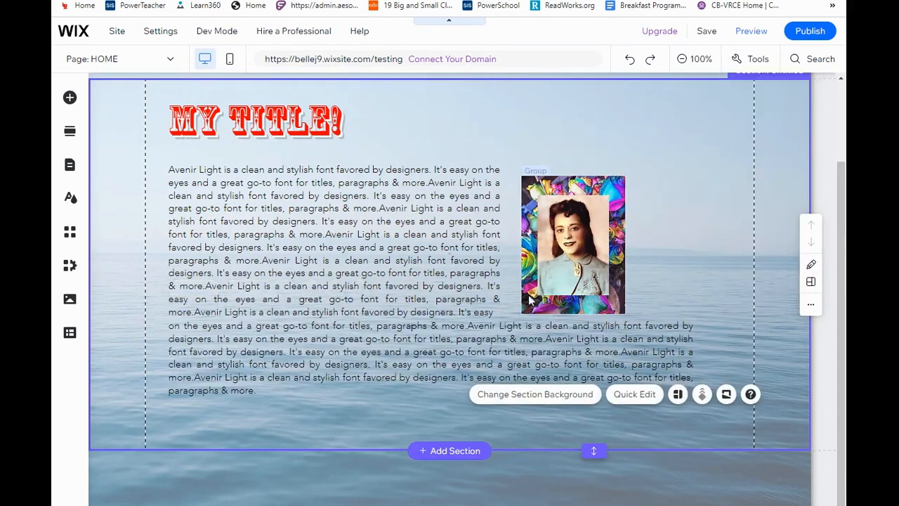